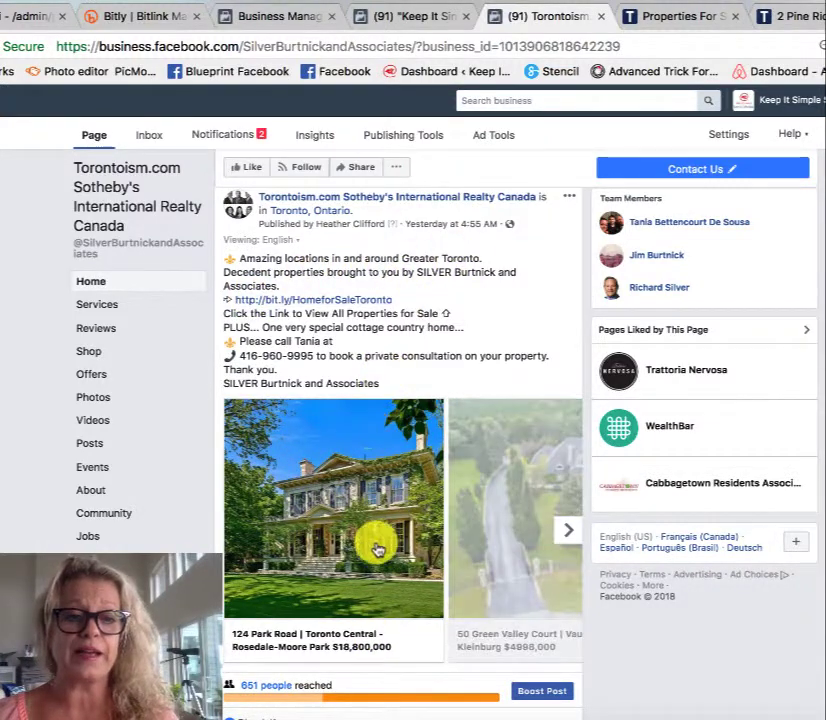
Step: Browse forward and back through the property cards in the Torontoism.com page's published carousel post
{"action": "left_click", "coordinate": [563, 535]}
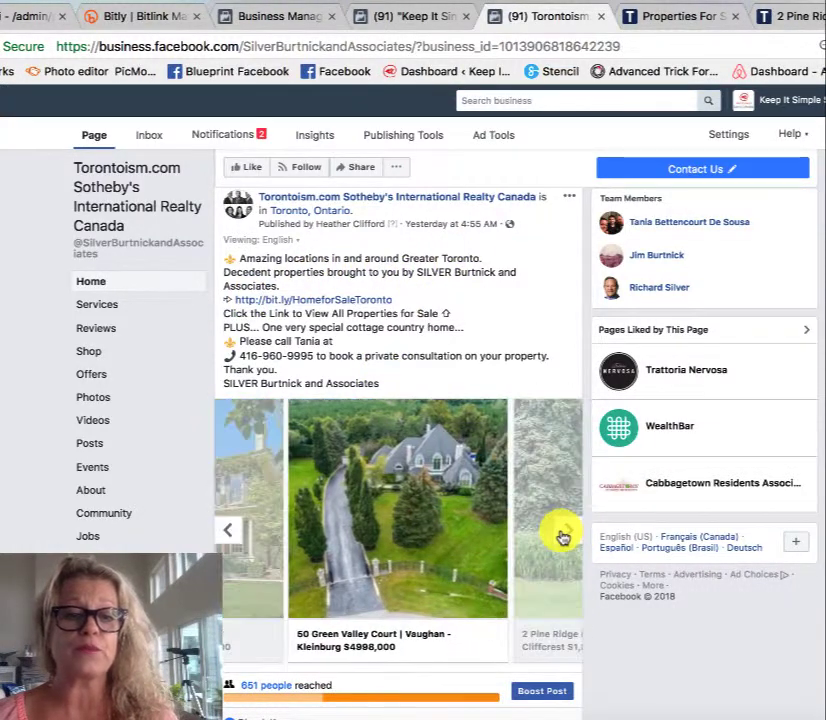
{"action": "left_click", "coordinate": [563, 535]}
{"action": "left_click", "coordinate": [563, 535]}
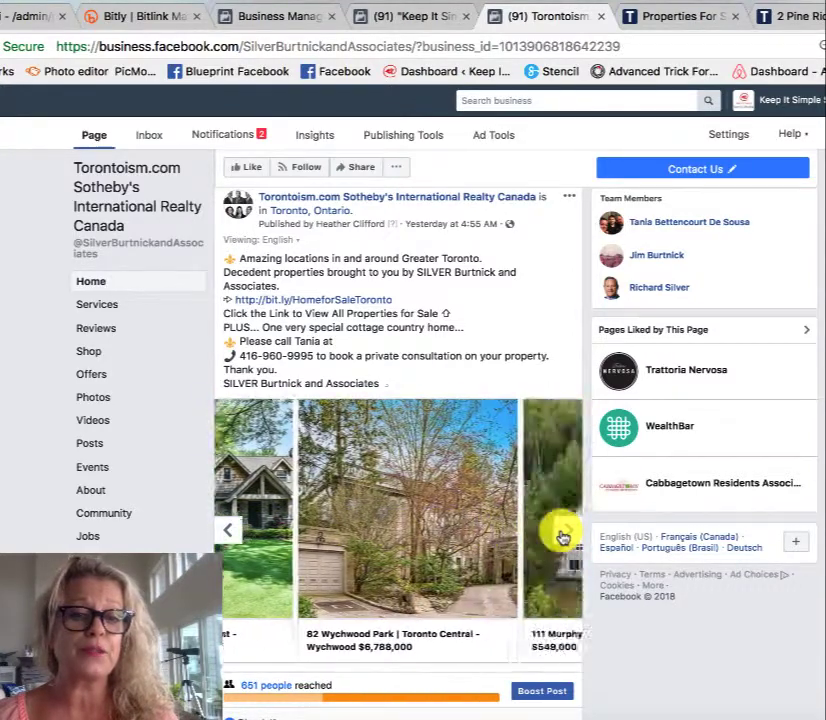
{"action": "left_click", "coordinate": [563, 535]}
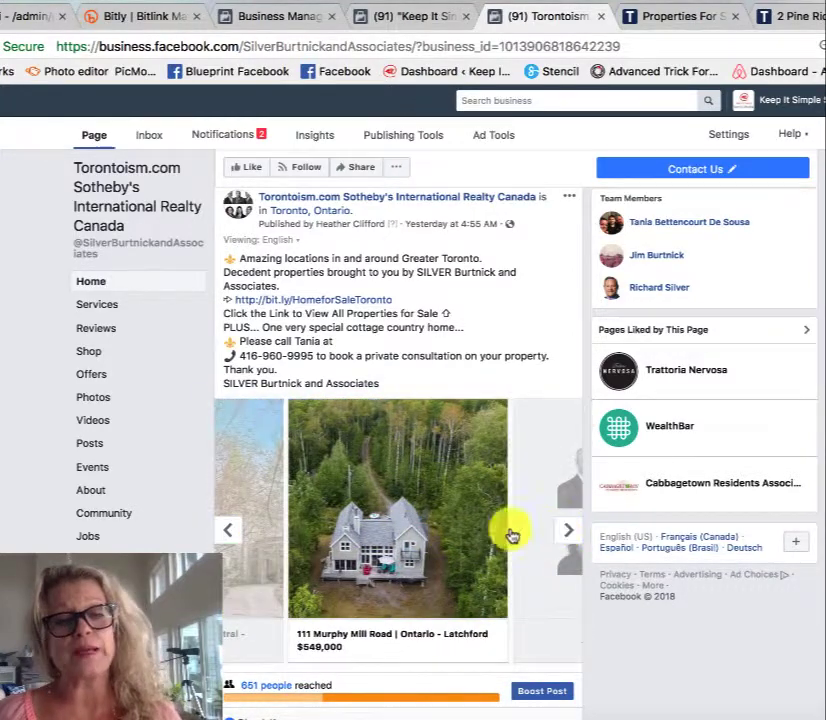
{"action": "left_click", "coordinate": [227, 532]}
{"action": "left_click", "coordinate": [229, 534]}
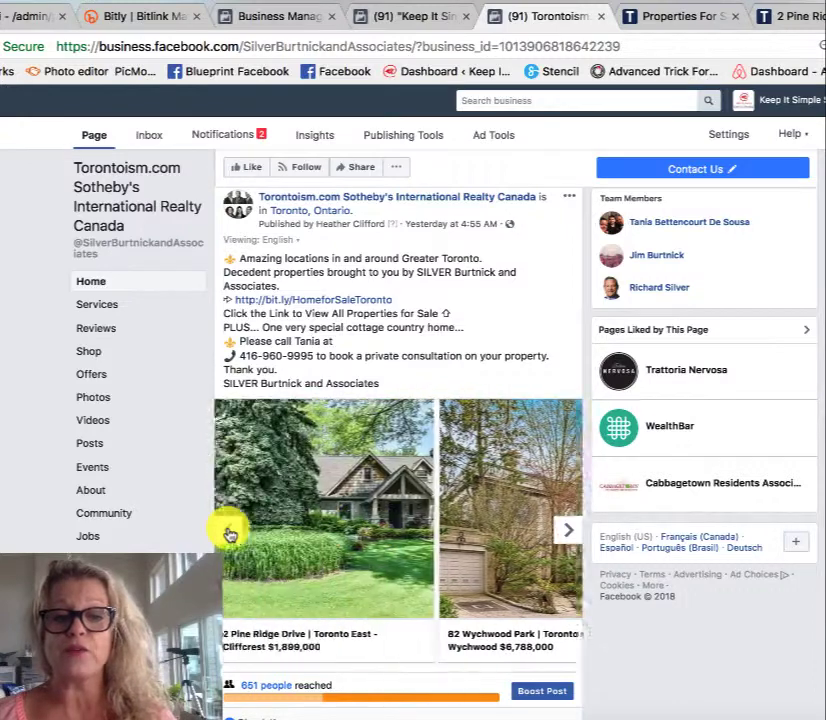
{"action": "left_click", "coordinate": [229, 534]}
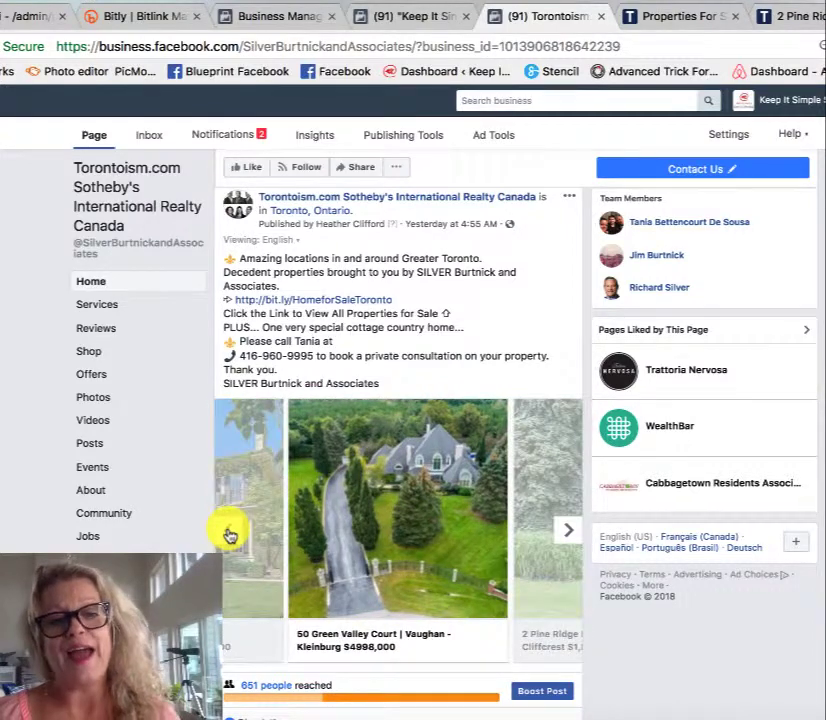
{"action": "left_click", "coordinate": [229, 534]}
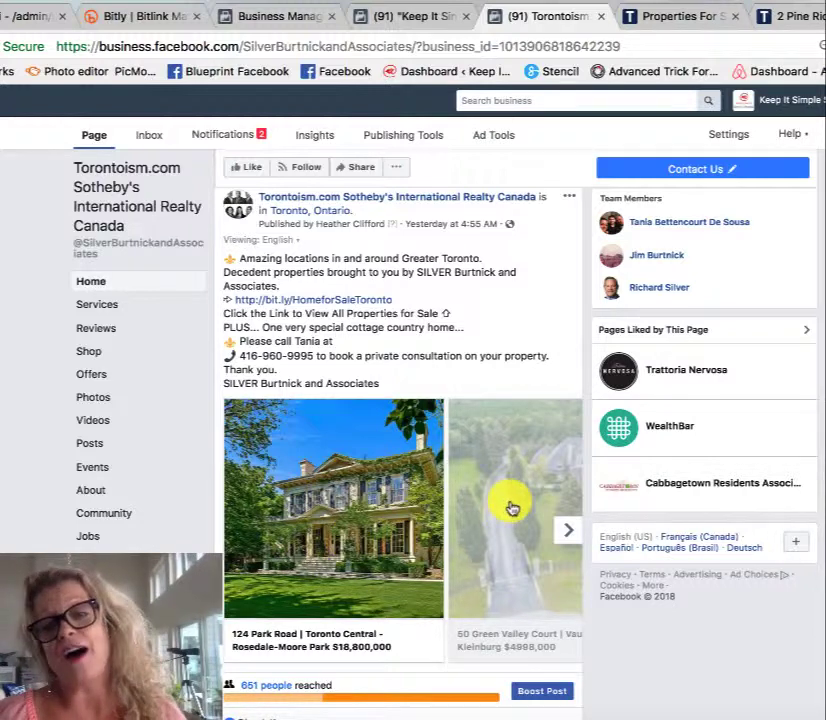
{"action": "left_click", "coordinate": [559, 531]}
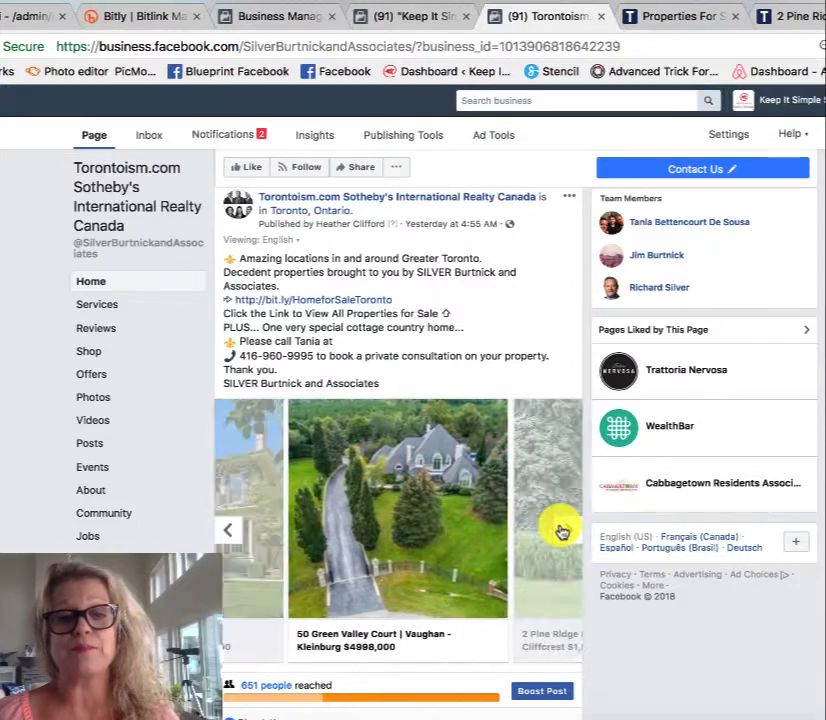
{"action": "left_click", "coordinate": [561, 531]}
{"action": "left_click", "coordinate": [561, 531]}
{"action": "left_click", "coordinate": [562, 529]}
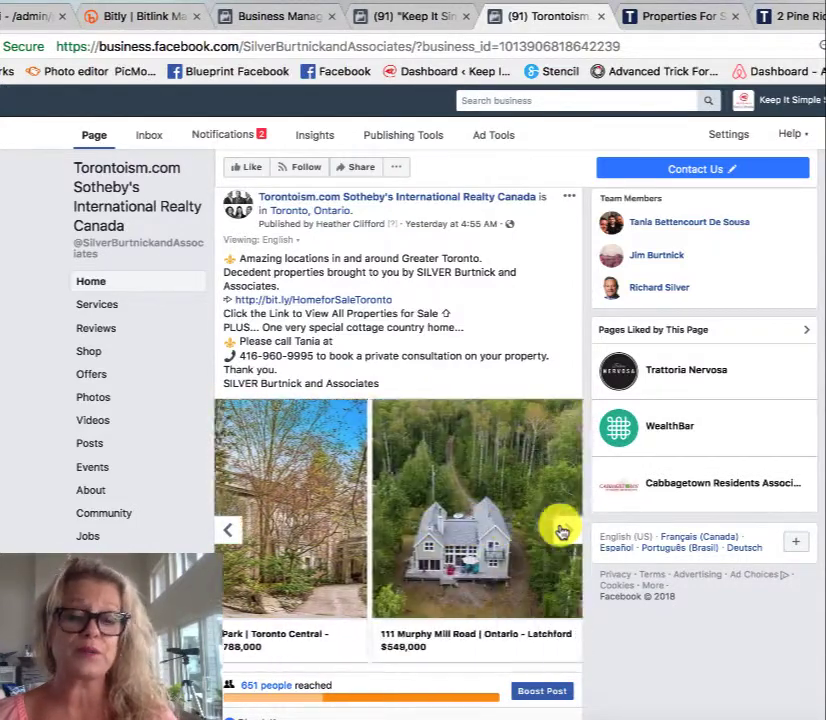
{"action": "left_click", "coordinate": [219, 536]}
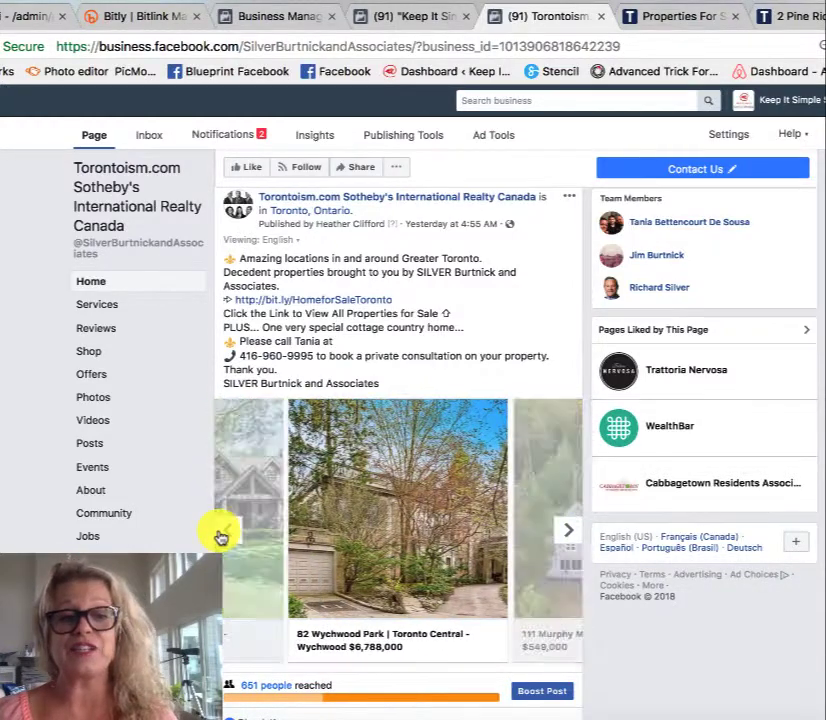
{"action": "left_click", "coordinate": [219, 536]}
{"action": "left_click", "coordinate": [219, 536]}
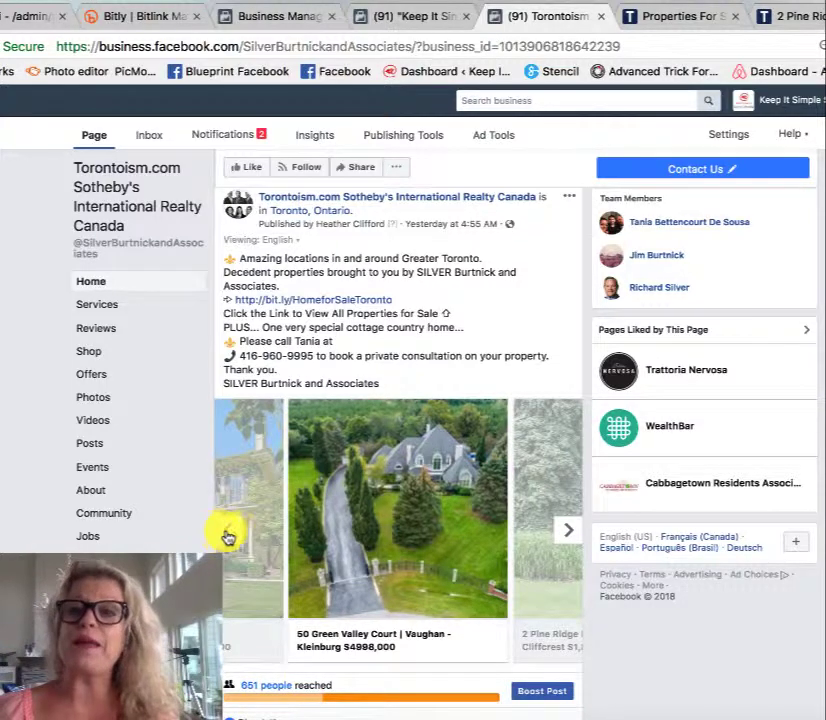
{"action": "left_click", "coordinate": [786, 18]}
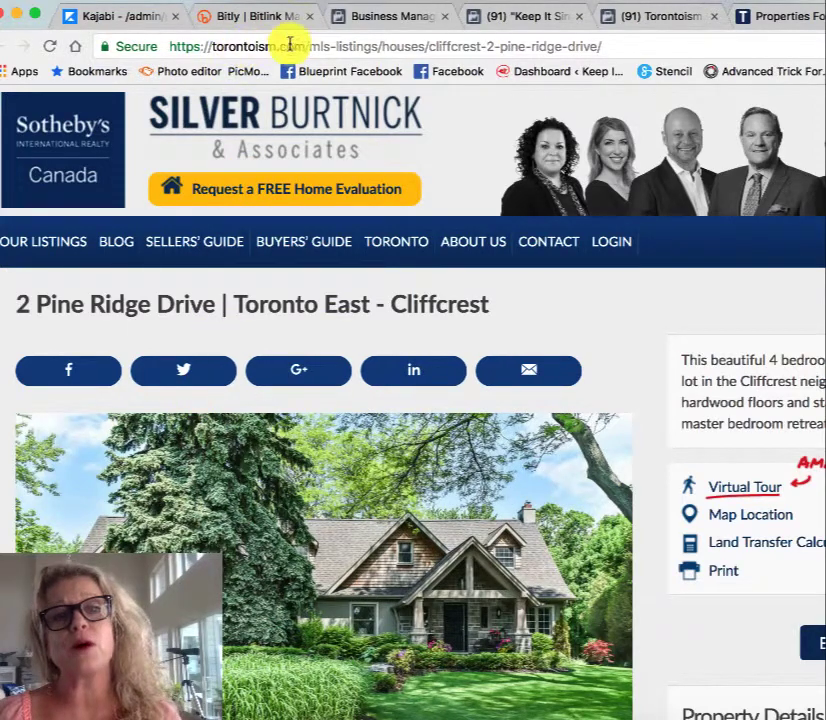
{"action": "left_click", "coordinate": [414, 46]}
{"action": "key", "text": "super+c"}
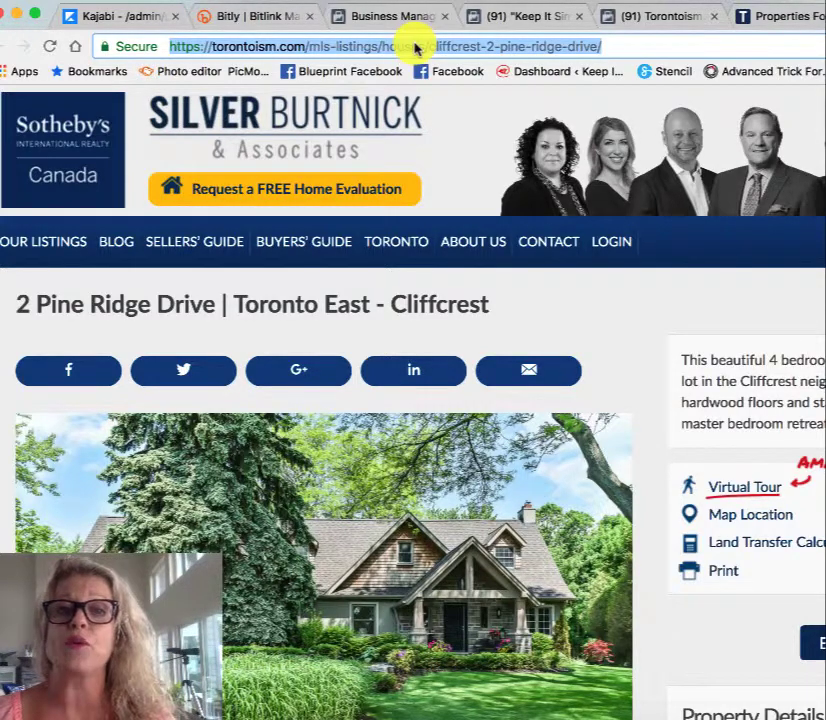
{"action": "left_click", "coordinate": [531, 20]}
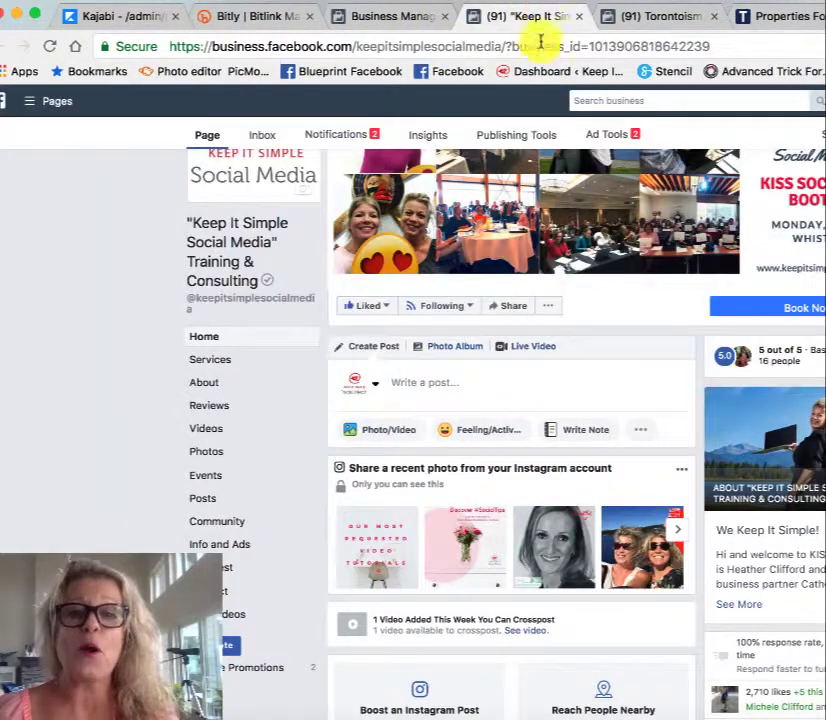
{"action": "left_click", "coordinate": [431, 382]}
{"action": "key", "text": "super+v"}
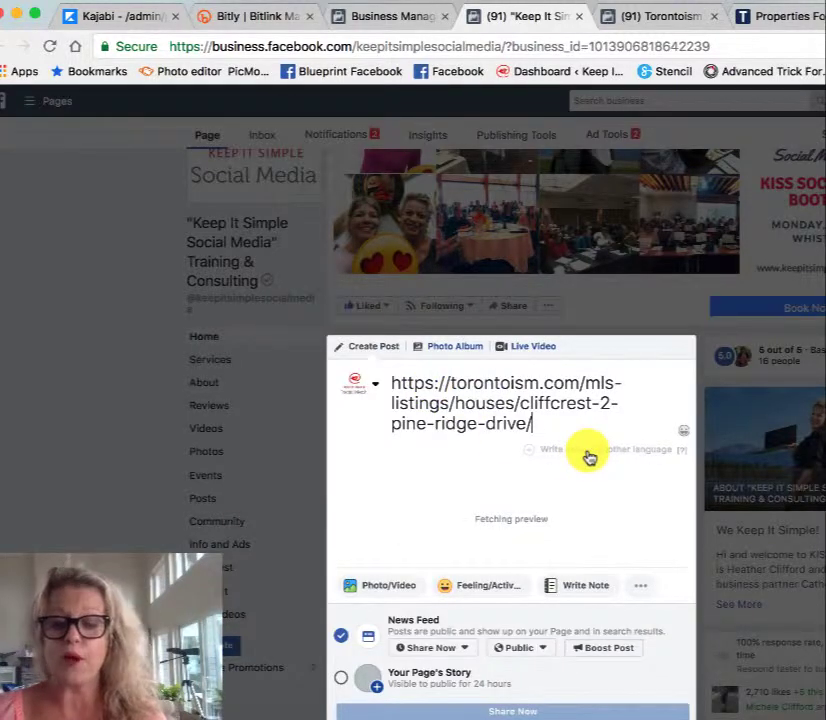
{"action": "key", "text": "Return"}
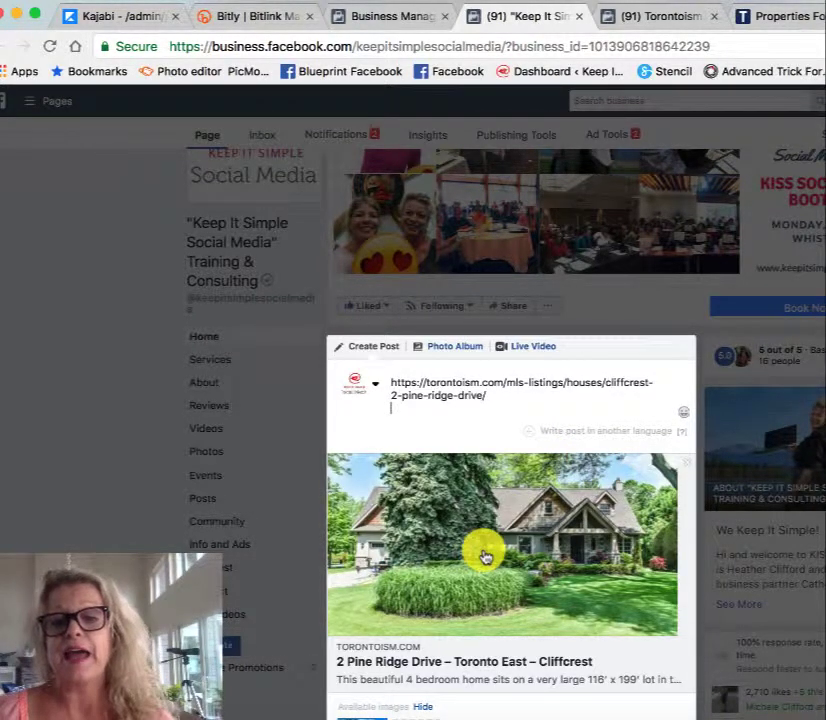
{"action": "scroll", "coordinate": [484, 557], "scroll_direction": "down", "scroll_amount": 3}
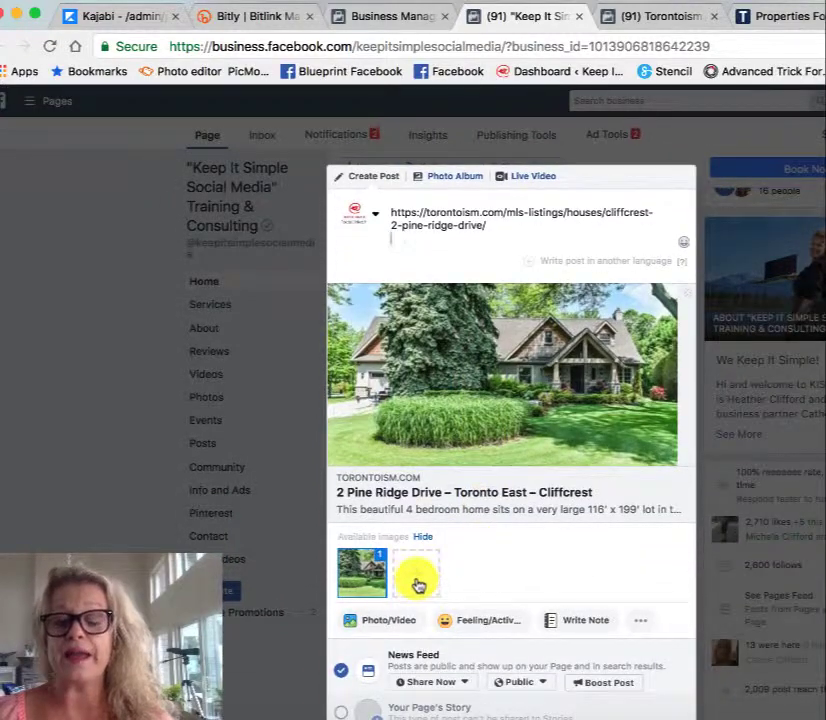
{"action": "left_click", "coordinate": [418, 585]}
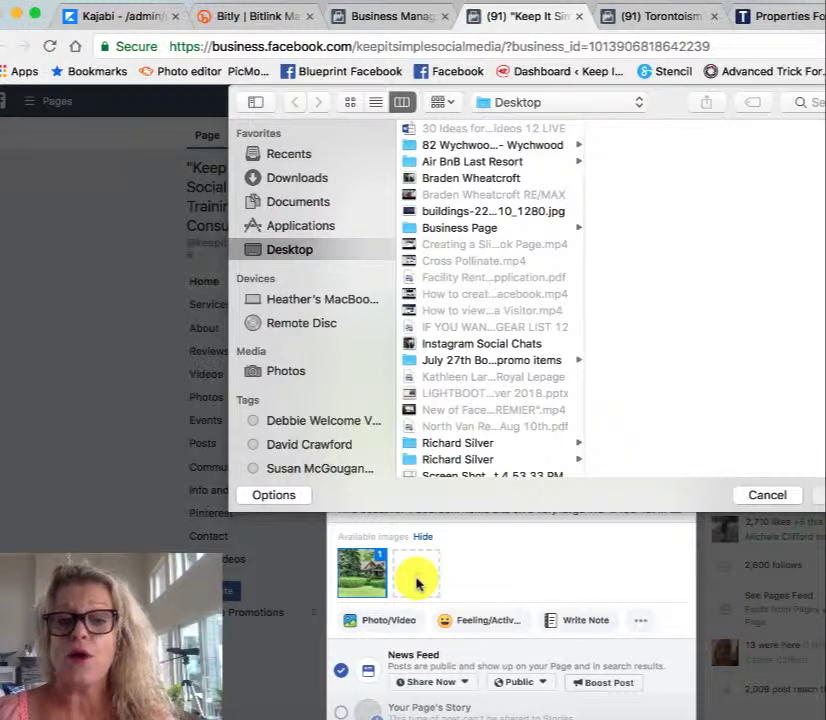
{"action": "left_click", "coordinate": [767, 497]}
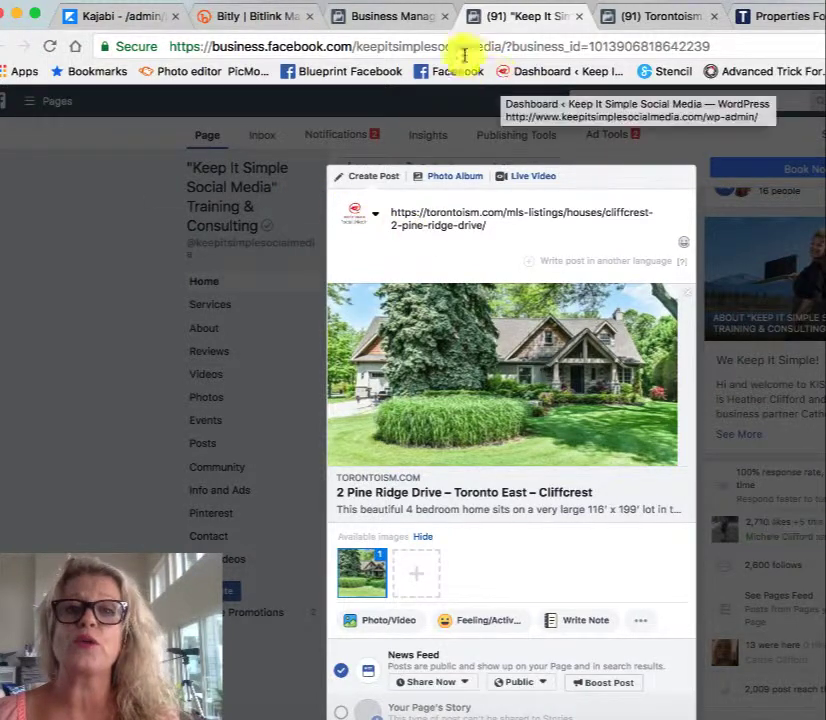
{"action": "left_click", "coordinate": [393, 19]}
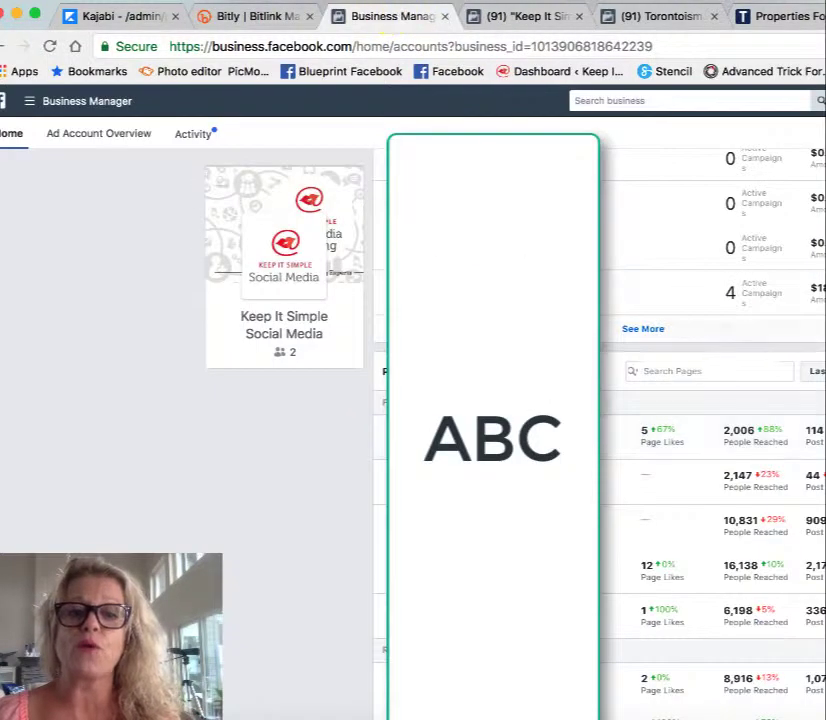
{"action": "left_click", "coordinate": [623, 440]}
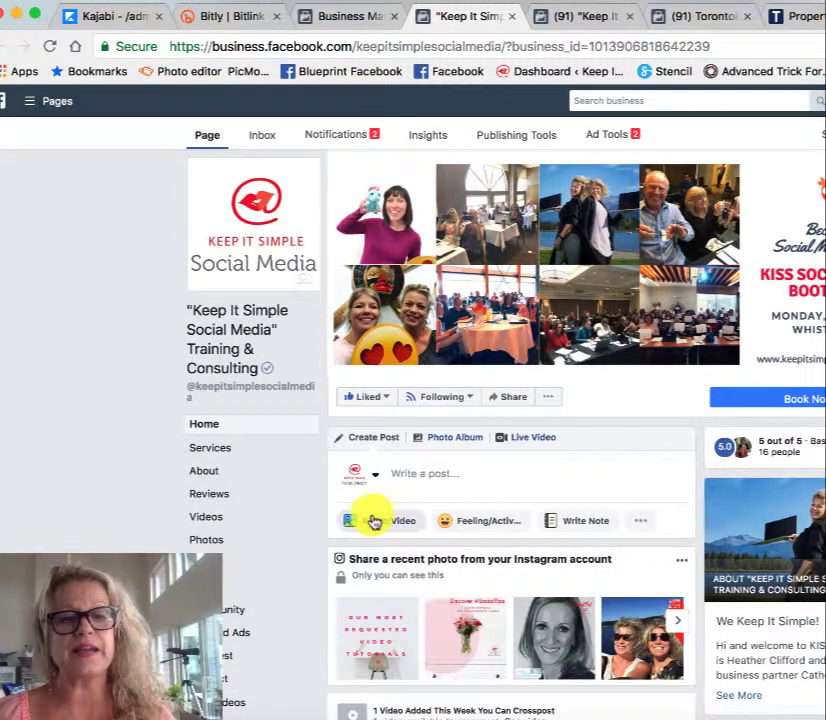
{"action": "left_click", "coordinate": [372, 521]}
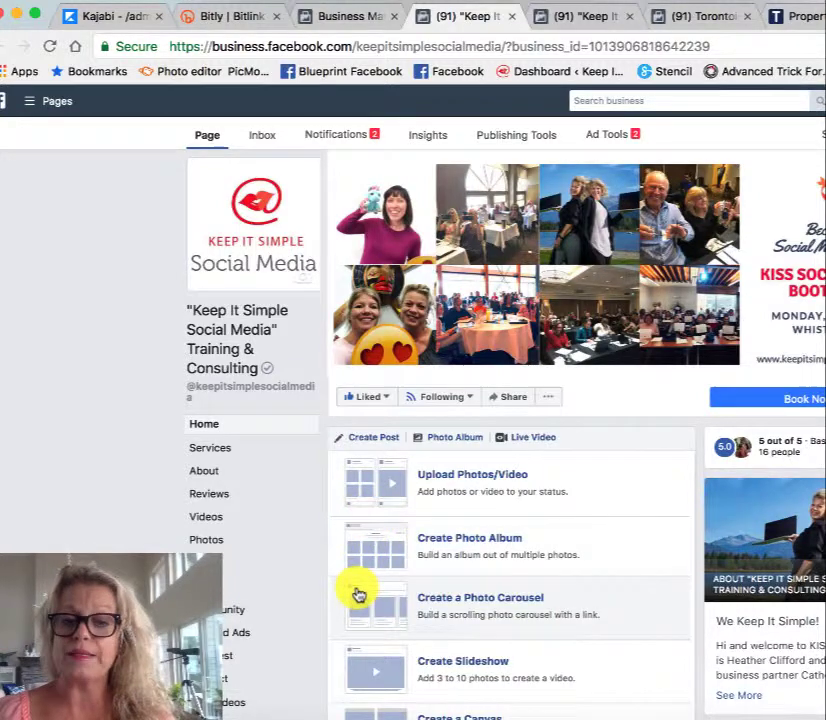
{"action": "scroll", "coordinate": [356, 594], "scroll_direction": "down", "scroll_amount": 4}
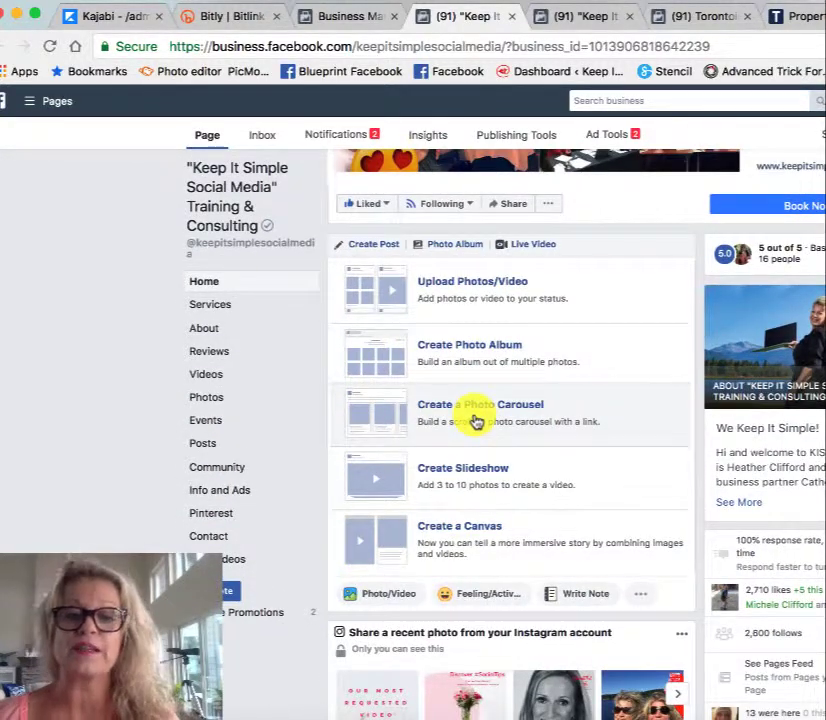
{"action": "left_click", "coordinate": [476, 421]}
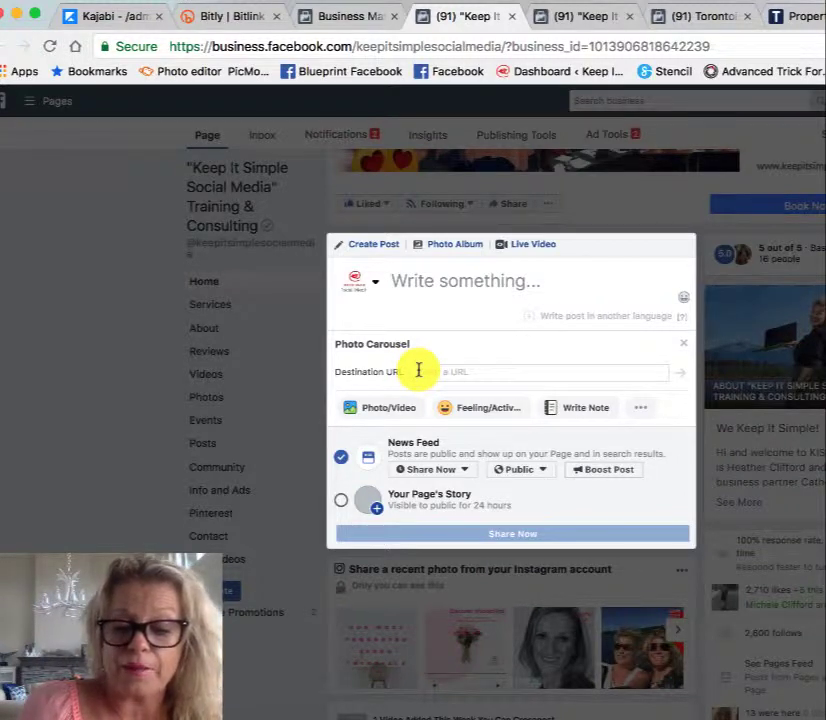
{"action": "key", "text": "super+v"}
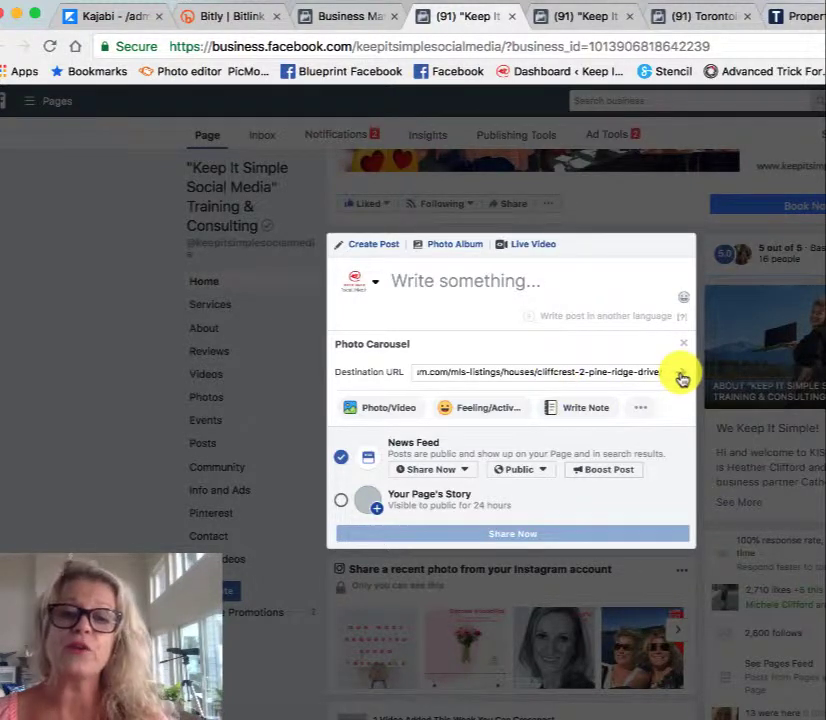
{"action": "left_click", "coordinate": [682, 377]}
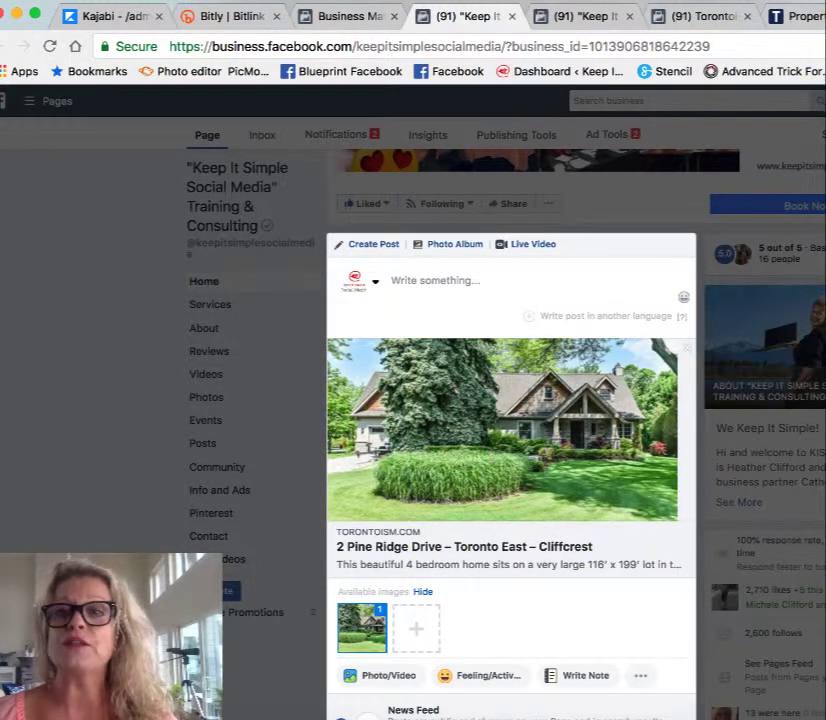
{"action": "left_click", "coordinate": [818, 16]}
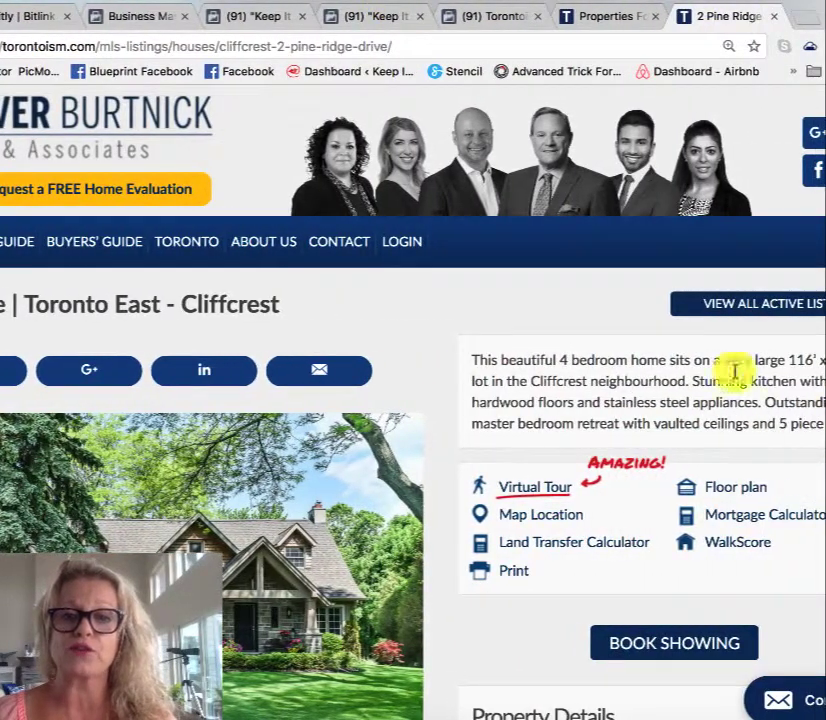
{"action": "left_click_drag", "start_coordinate": [470, 362], "coordinate": [804, 426]}
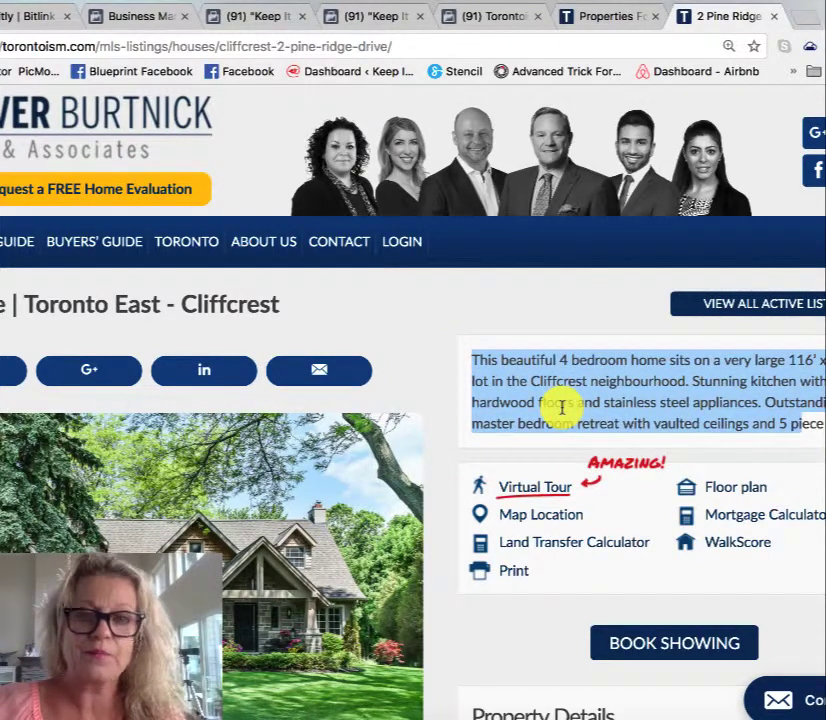
{"action": "left_click", "coordinate": [245, 14]}
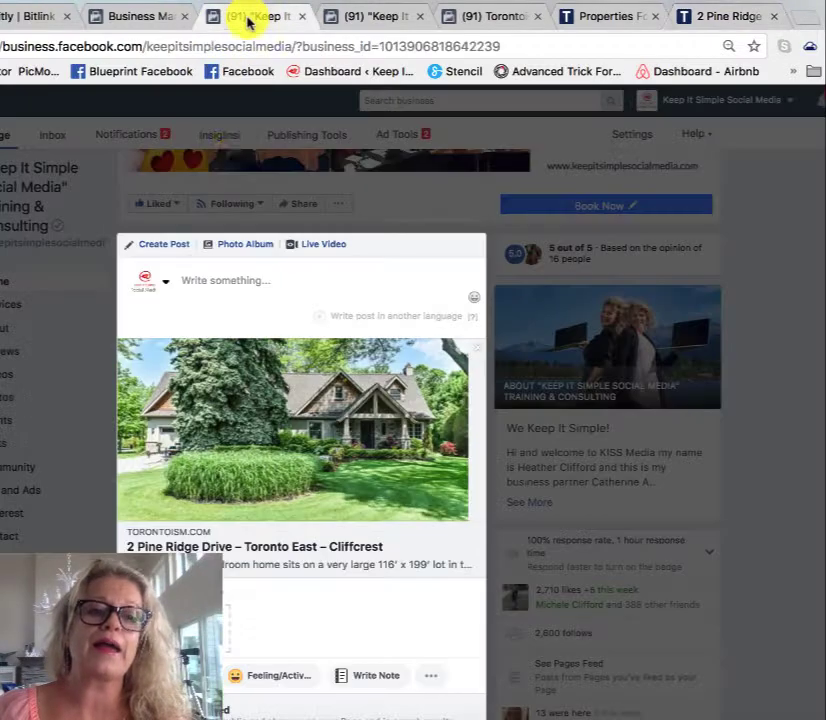
{"action": "left_click", "coordinate": [179, 286]}
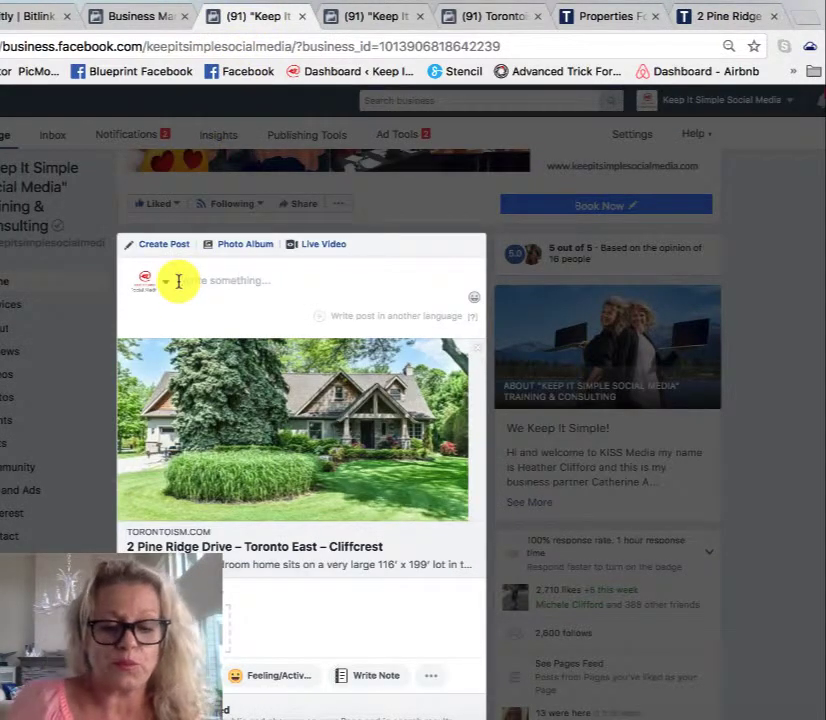
{"action": "type", "text": "This beautiful 4 bedroom home sits on a very large 116' x 199' lot in the Cliffcrest neighbourhood. Stunning kitchen with hardwood floors and stainless steel appliances. Outstanding master bedroom retreat with vaulted ceilings and 5 pi"}
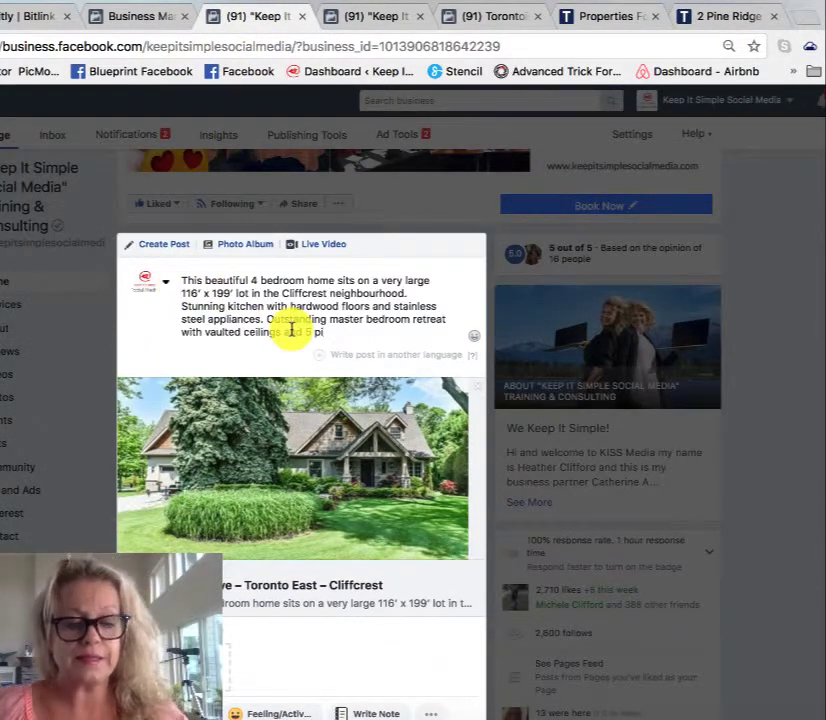
Step: Complete the end of the post's description as "5 piece bathrrom" and start a new line
{"action": "type", "text": "ece ba"}
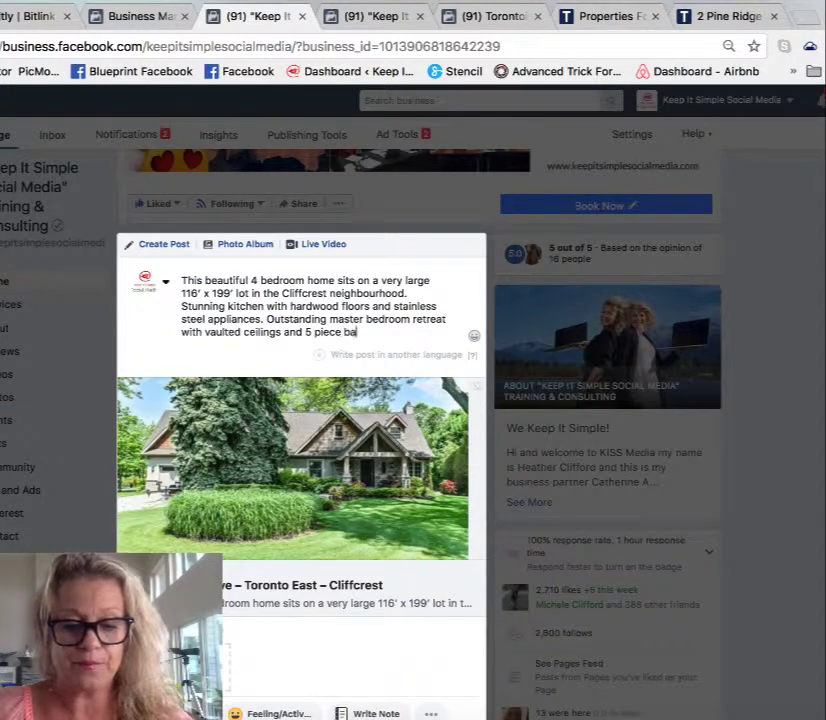
{"action": "type", "text": "thro"}
{"action": "key", "text": "BackSpace"}
{"action": "key", "text": "BackSpace"}
{"action": "key", "text": "BackSpace"}
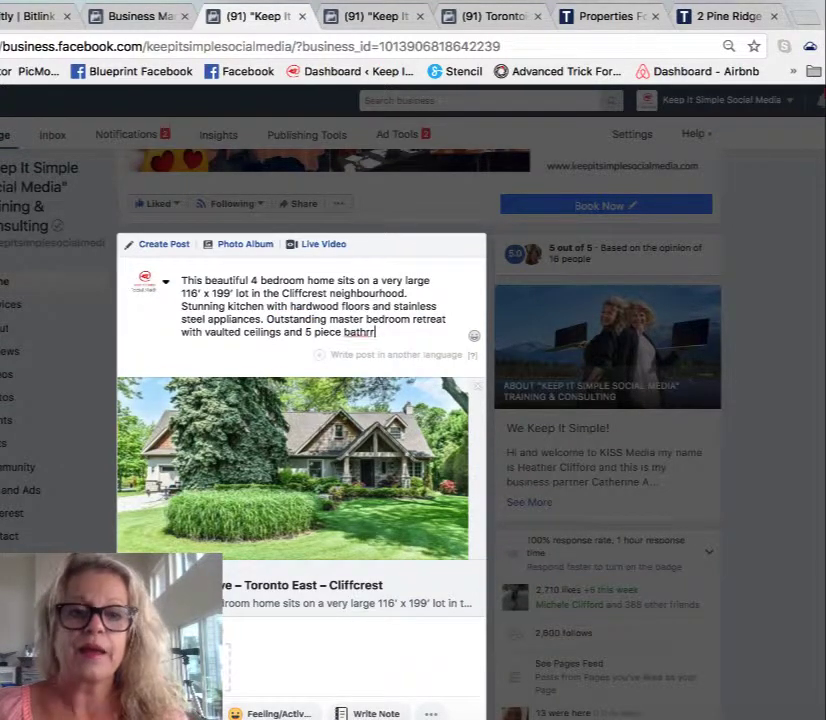
{"action": "type", "text": "hr"}
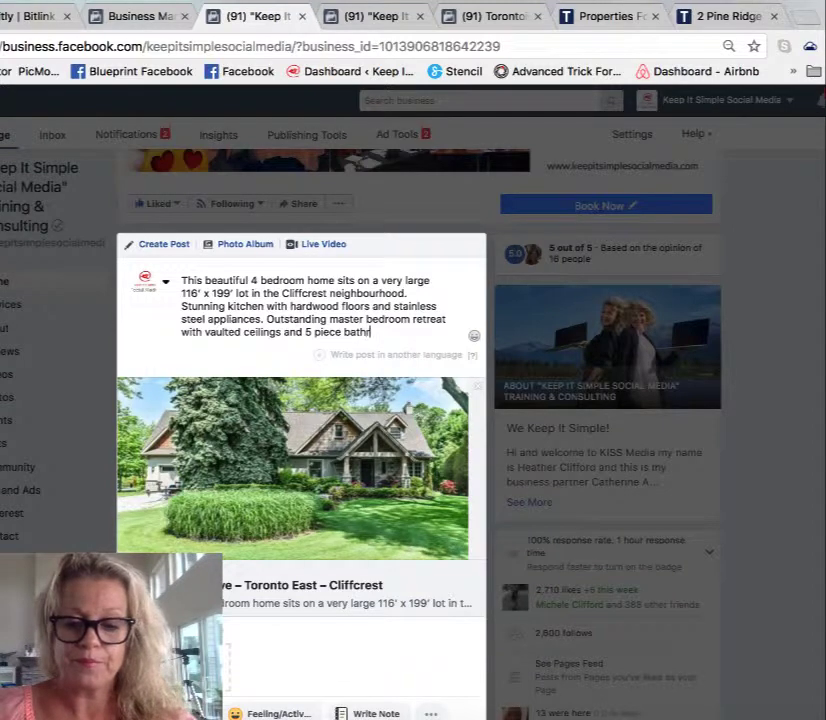
{"action": "type", "text": "oom"}
{"action": "key", "text": "Return"}
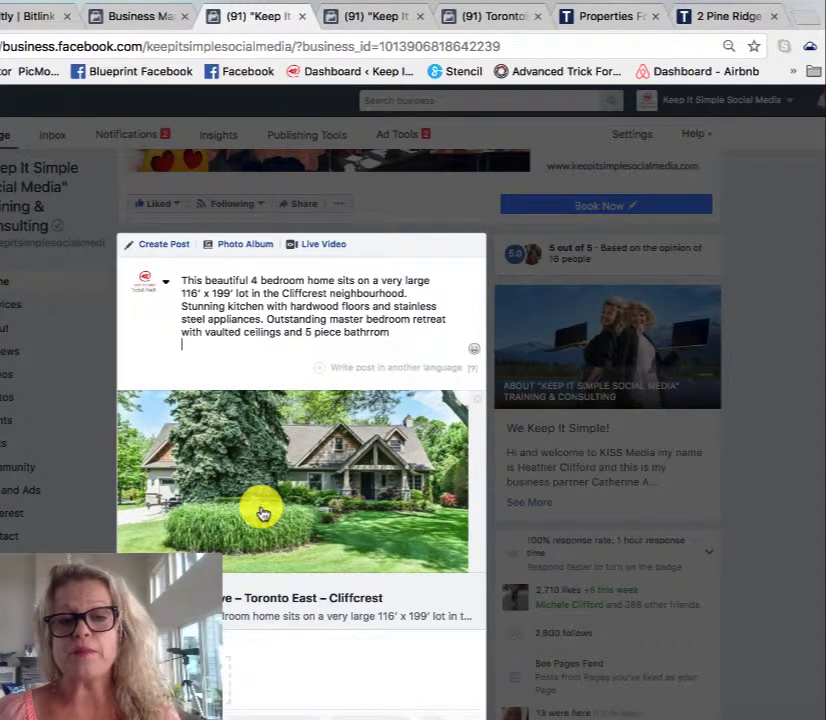
{"action": "left_click", "coordinate": [723, 15]}
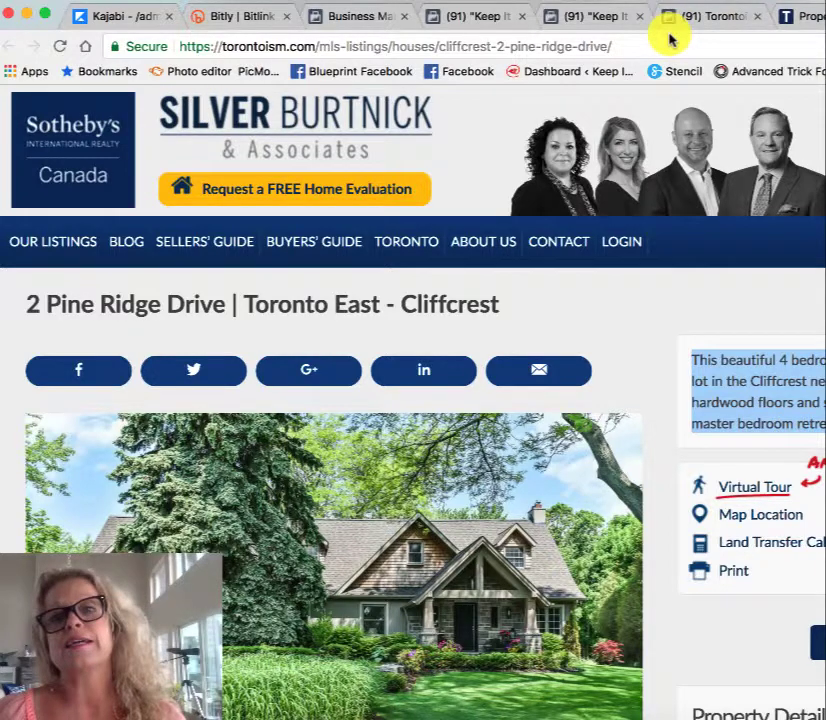
{"action": "left_click", "coordinate": [580, 20]}
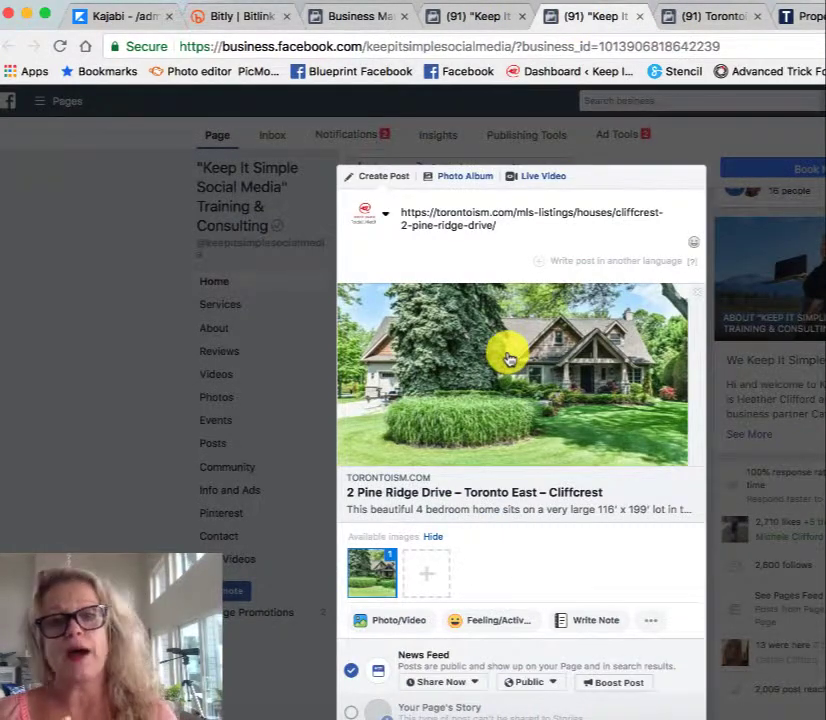
{"action": "left_click", "coordinate": [478, 18]}
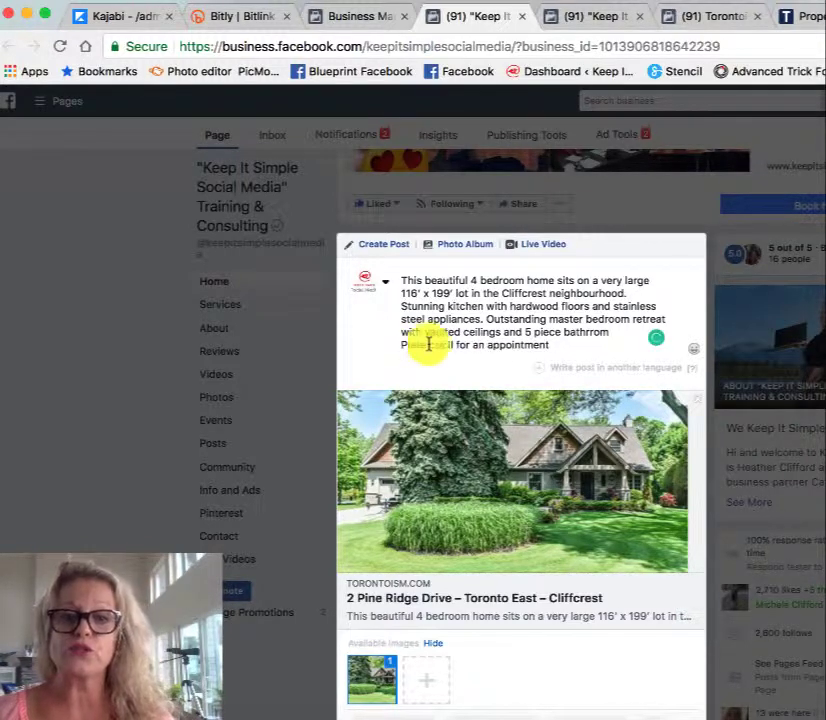
Step: Add the line "Please call for an appointment" below the description and correct the misspelled word above it to "bathroom"
{"action": "left_click", "coordinate": [425, 344]}
{"action": "key", "text": "BackSpace"}
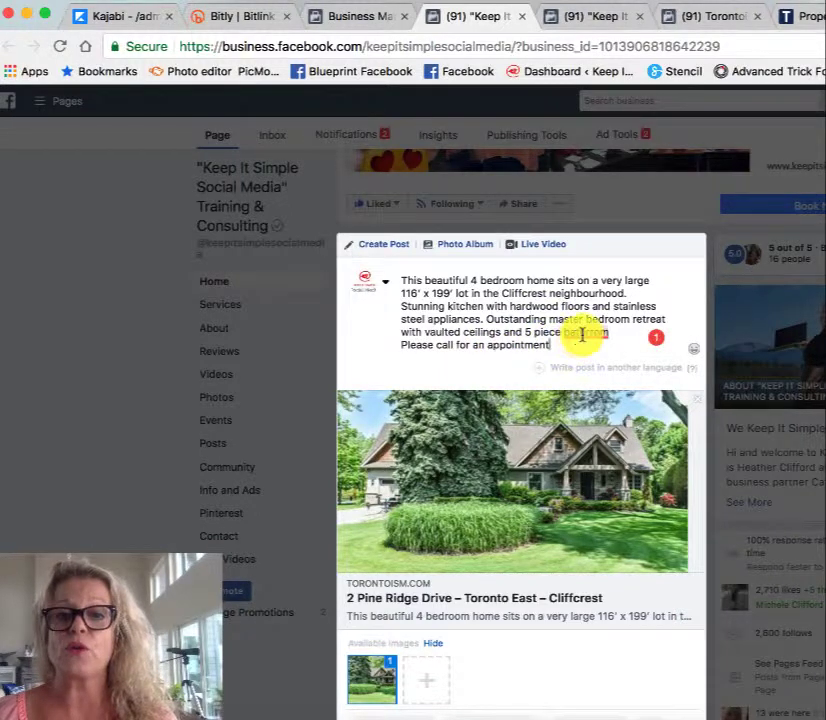
{"action": "left_click", "coordinate": [583, 334]}
{"action": "left_click", "coordinate": [584, 360]}
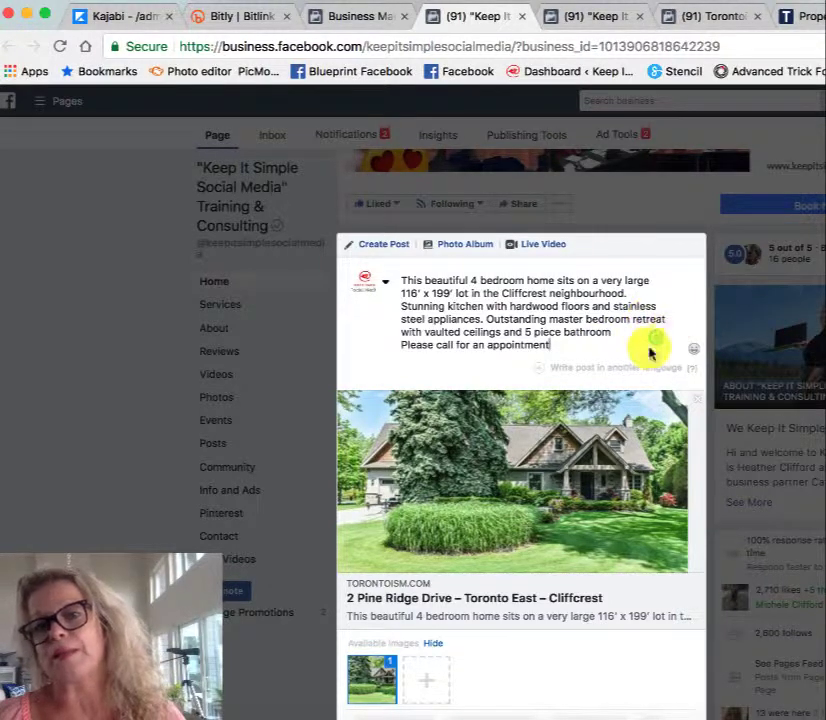
Step: Finish the appointment line with a period, a telephone emoji and the contact phone number, and insert a blank line before "Stunning kitchen"
{"action": "left_click", "coordinate": [549, 340]}
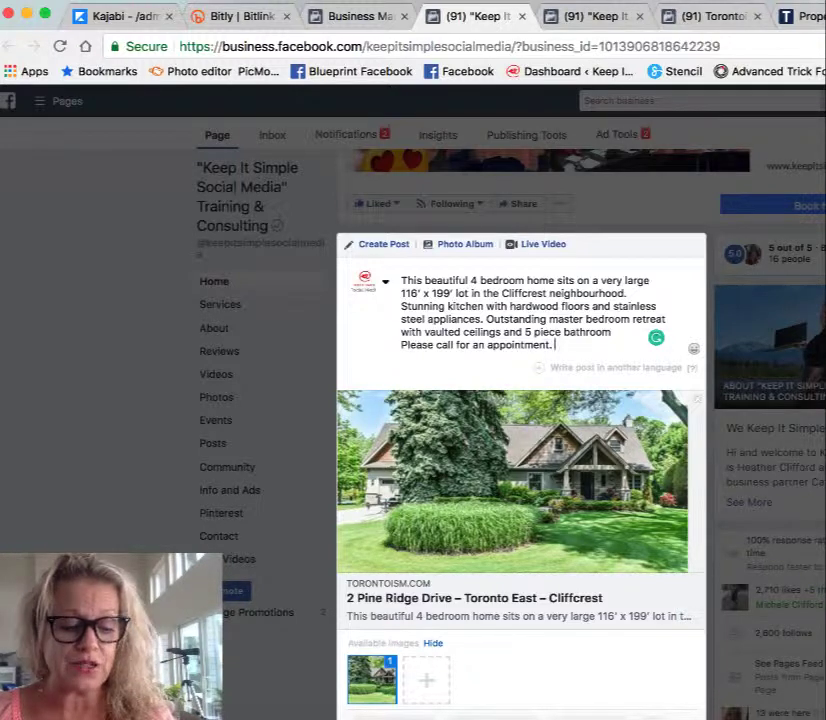
{"action": "key", "text": "ctrl+super+space"}
{"action": "left_click", "coordinate": [550, 346]}
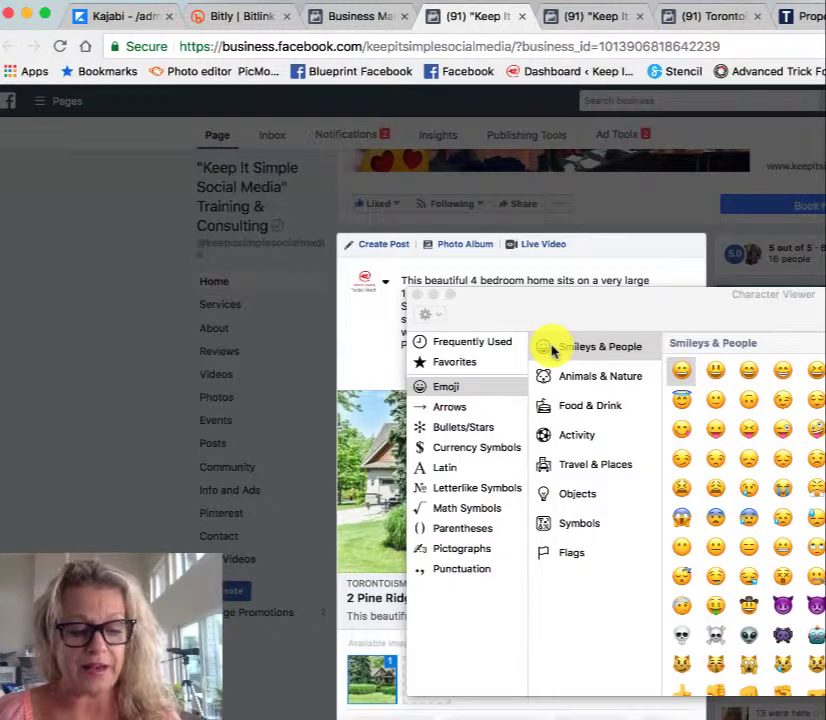
{"action": "left_click", "coordinate": [468, 344]}
{"action": "left_click", "coordinate": [612, 380]}
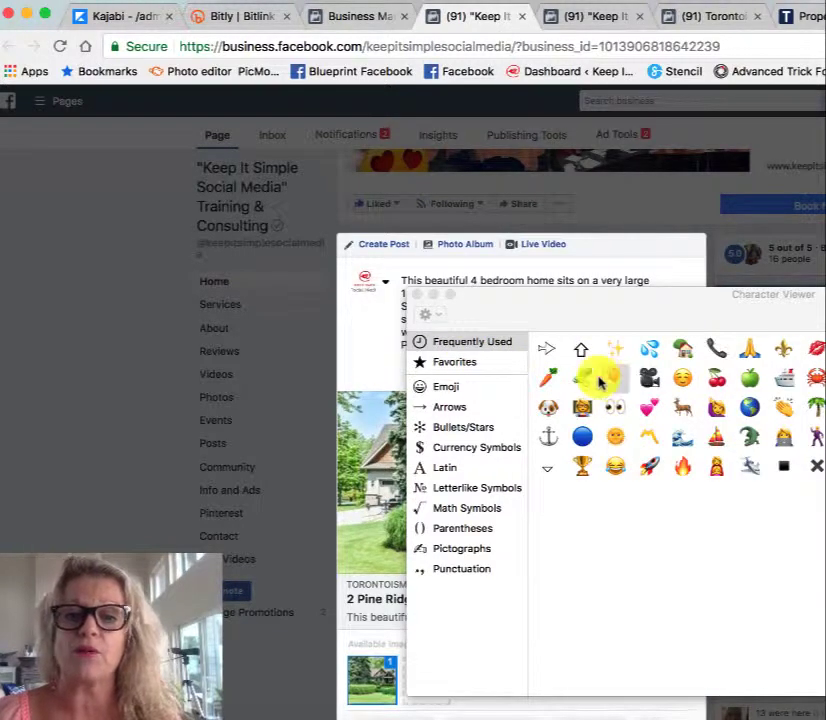
{"action": "left_click", "coordinate": [414, 294]}
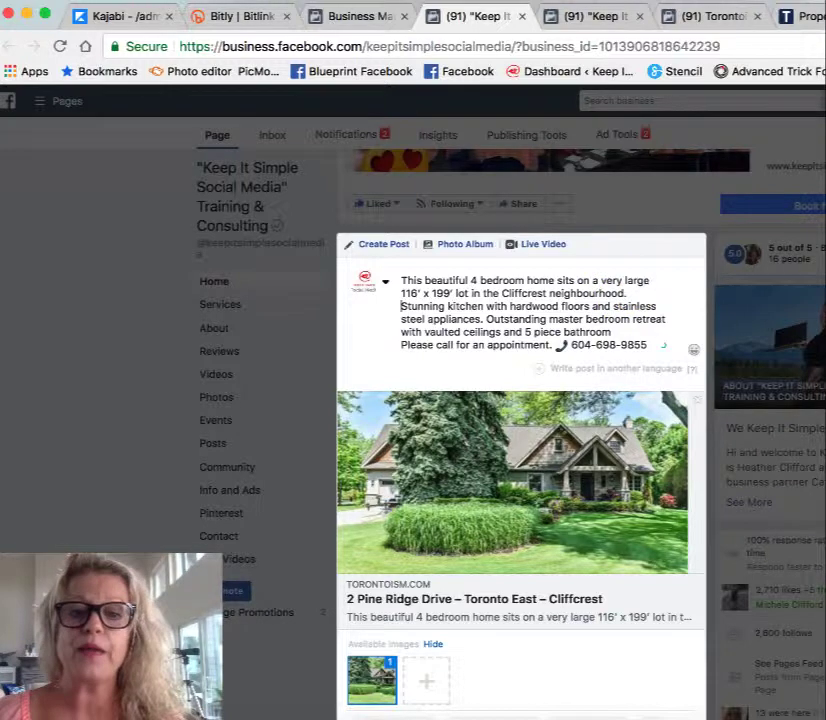
{"action": "key", "text": "Return"}
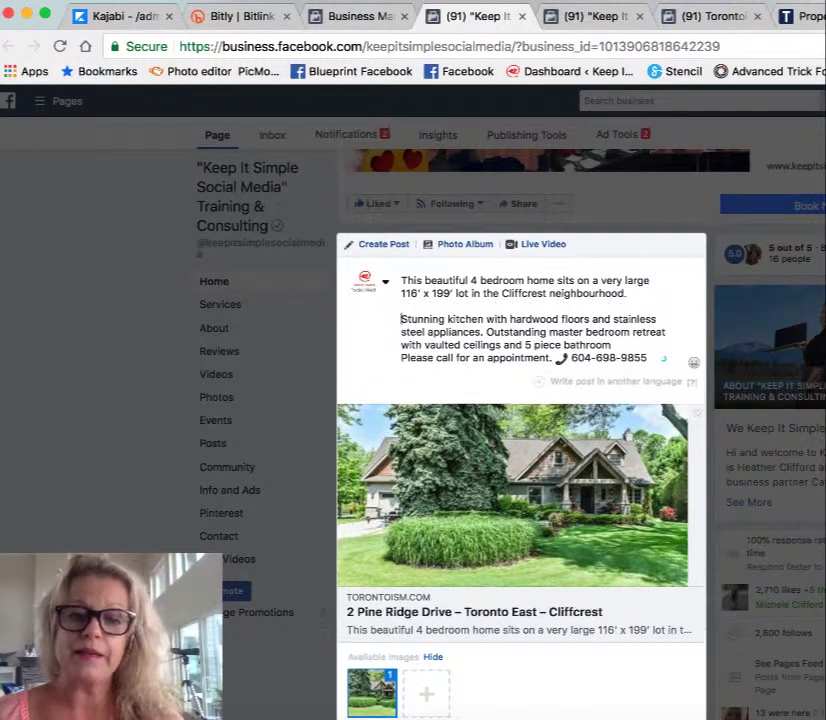
Step: Add a check-in to the post with Toronto, Ontario as the location
{"action": "scroll", "coordinate": [596, 428], "scroll_direction": "down", "scroll_amount": 2}
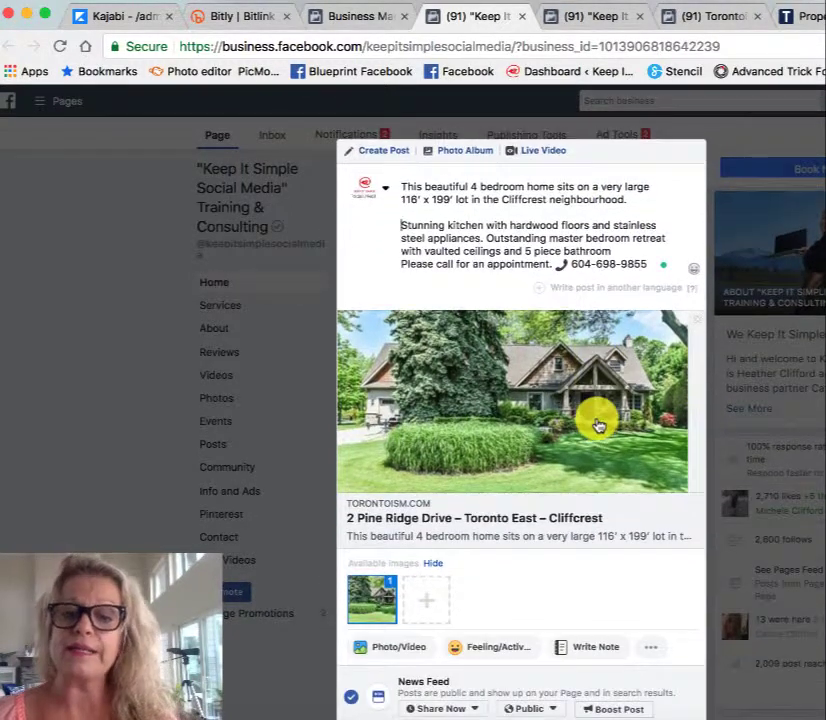
{"action": "left_click", "coordinate": [651, 653]}
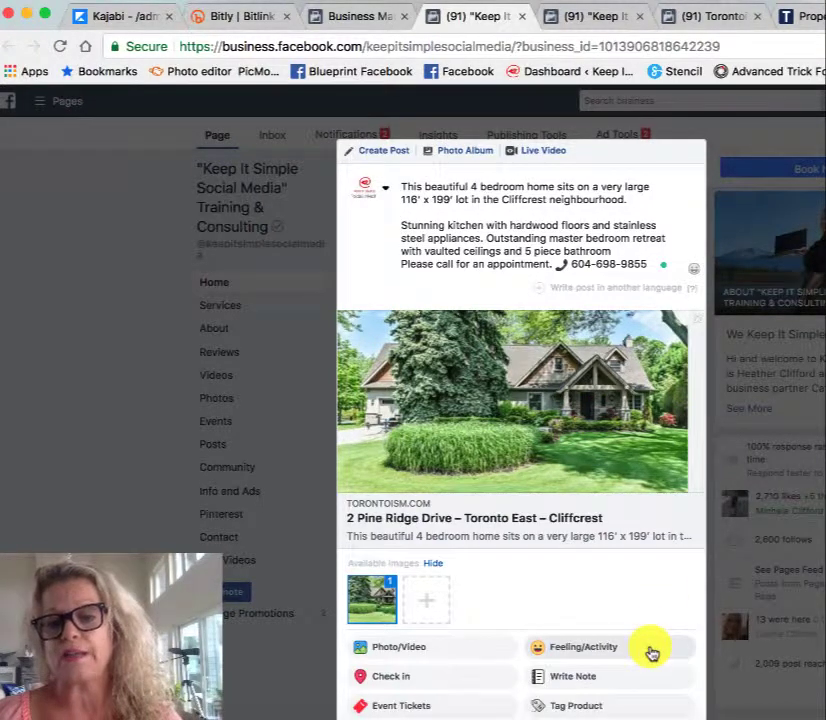
{"action": "left_click", "coordinate": [430, 678]}
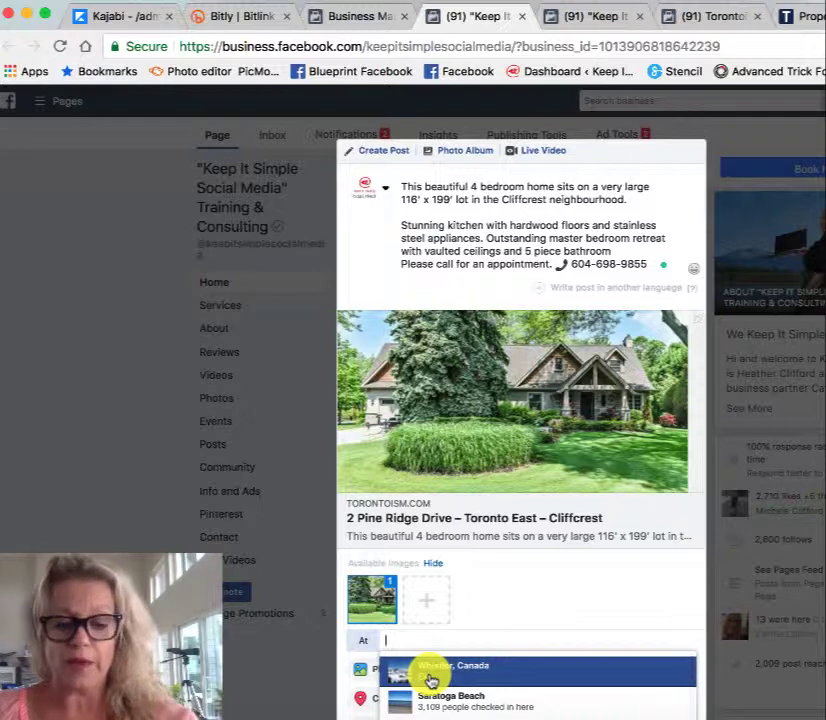
{"action": "type", "text": "toronto"}
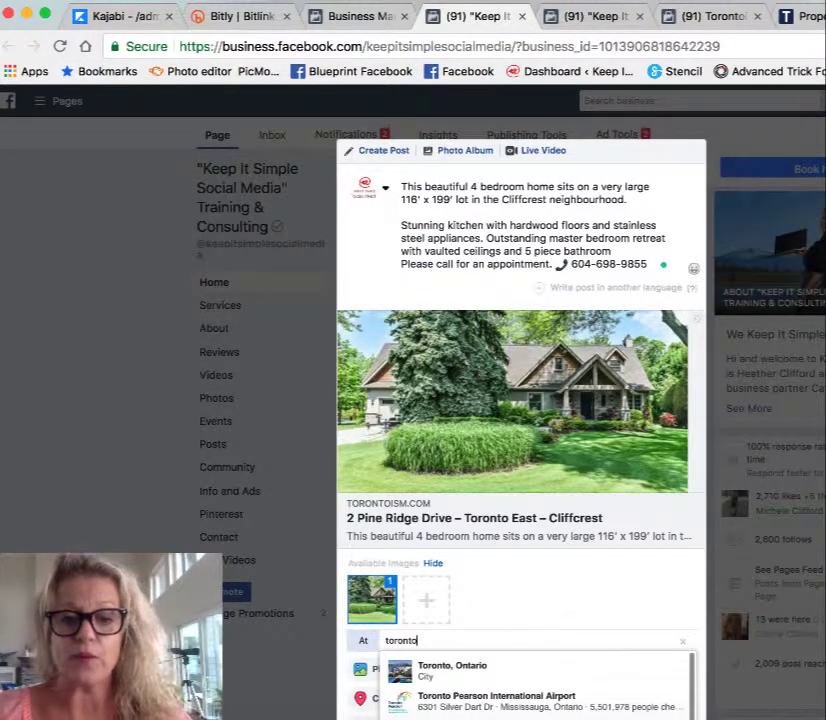
{"action": "left_click", "coordinate": [433, 674]}
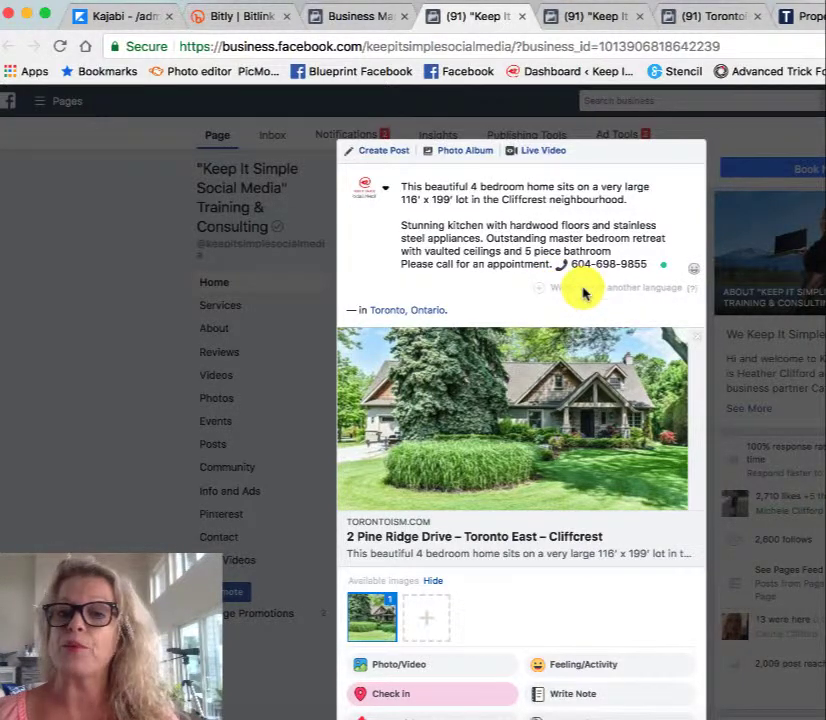
Step: Add a French version of the post text as a second language
{"action": "left_click", "coordinate": [583, 290]}
{"action": "left_click", "coordinate": [633, 316]}
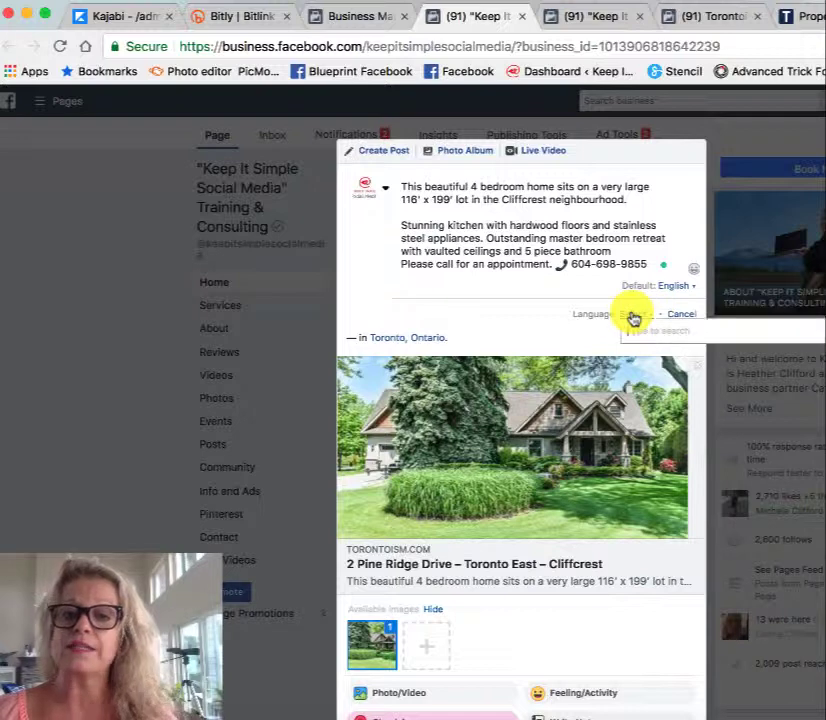
{"action": "type", "text": "fren"}
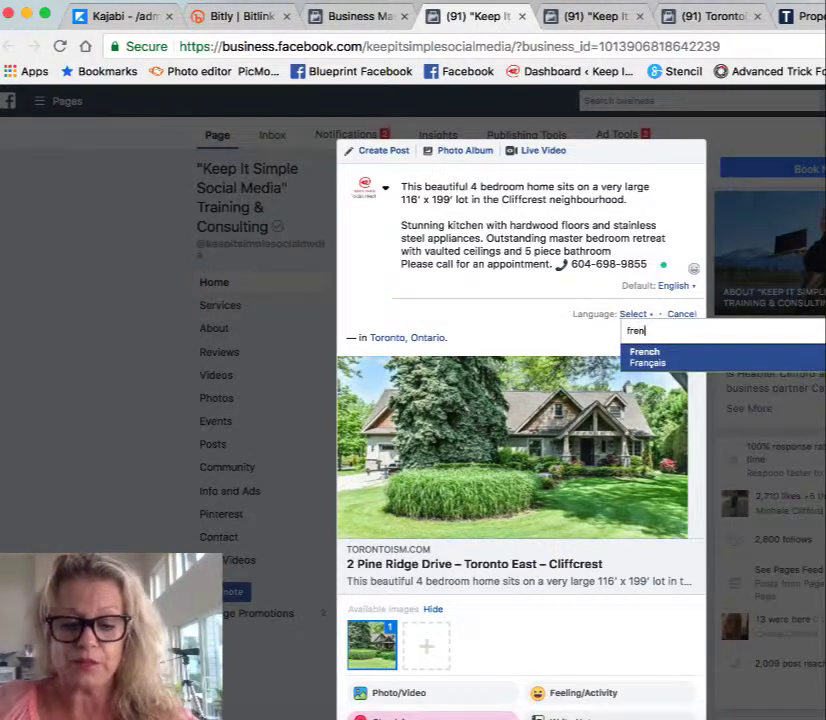
{"action": "type", "text": "ch"}
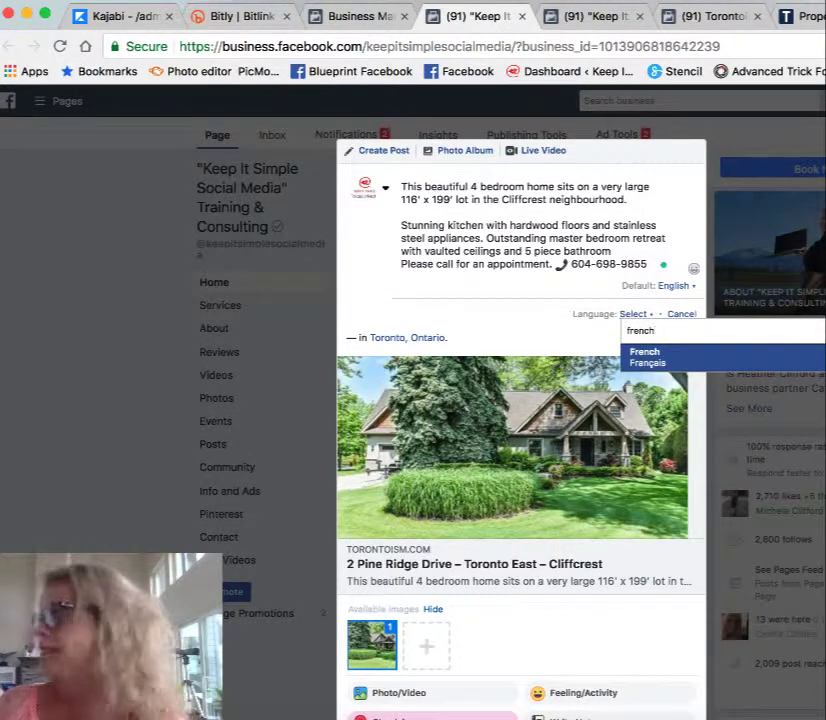
{"action": "left_click", "coordinate": [682, 361]}
{"action": "key", "text": "super+v"}
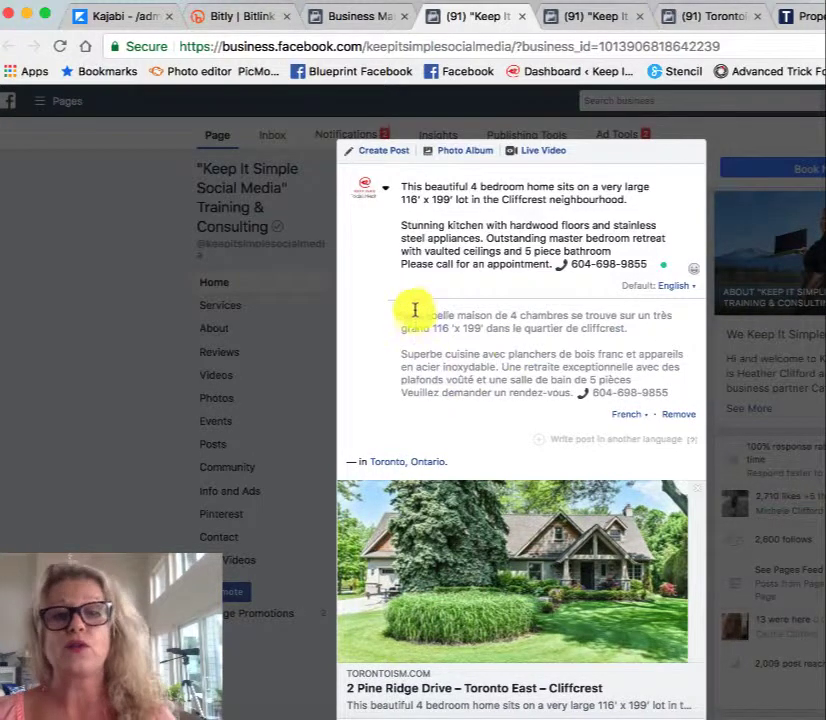
Step: Switch the post's News Feed sharing to scheduled and set the publication date to 8/28/2018
{"action": "scroll", "coordinate": [550, 400], "scroll_direction": "down", "scroll_amount": 3}
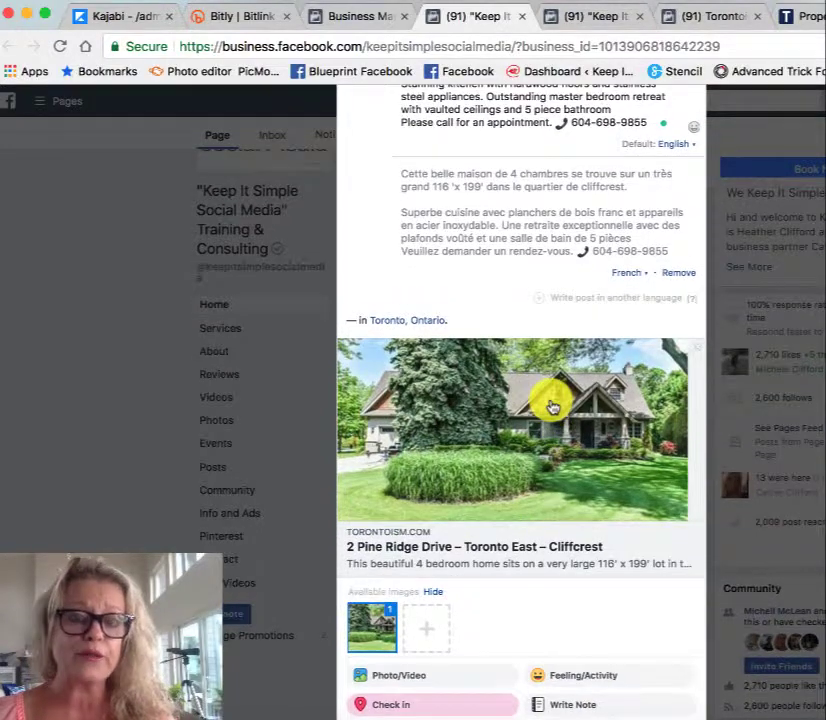
{"action": "scroll", "coordinate": [552, 406], "scroll_direction": "up", "scroll_amount": 3}
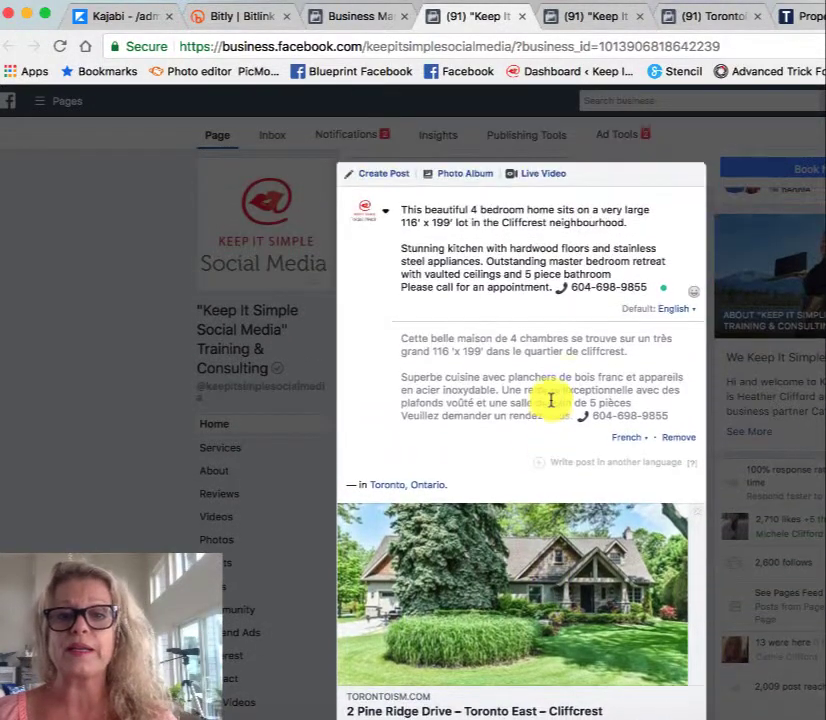
{"action": "scroll", "coordinate": [550, 400], "scroll_direction": "down", "scroll_amount": 5}
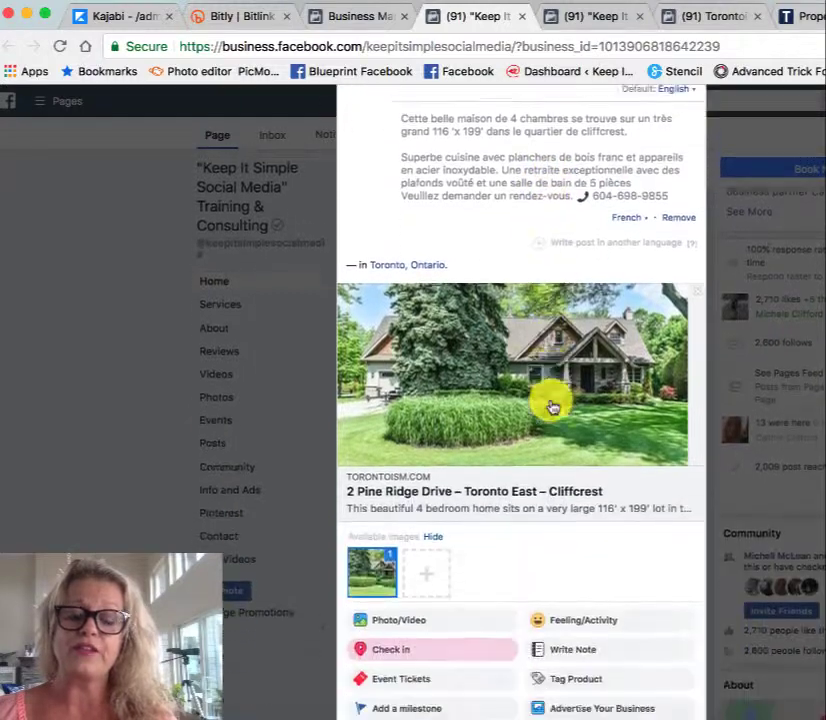
{"action": "scroll", "coordinate": [550, 405], "scroll_direction": "down", "scroll_amount": 3}
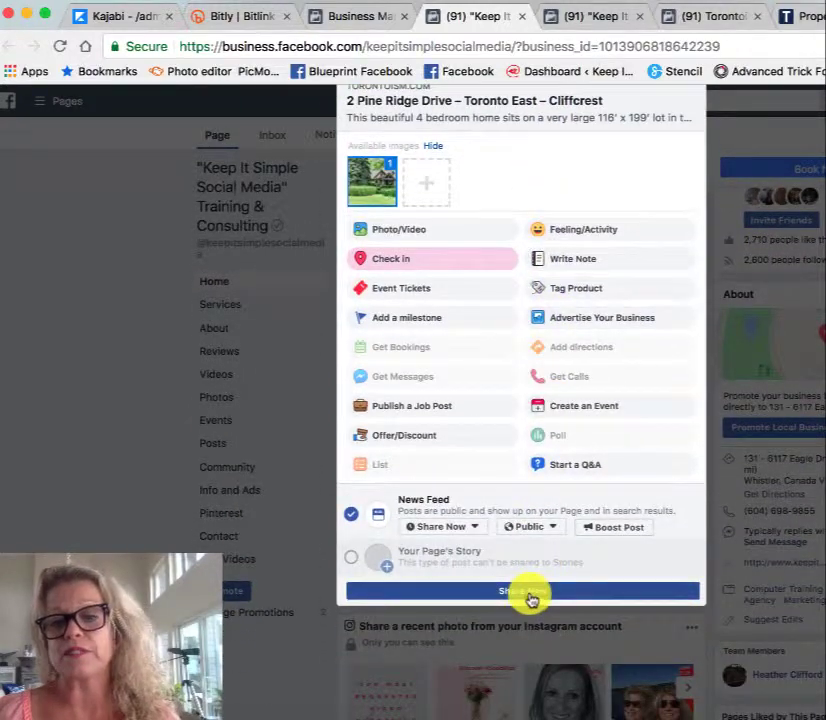
{"action": "left_click", "coordinate": [478, 530]}
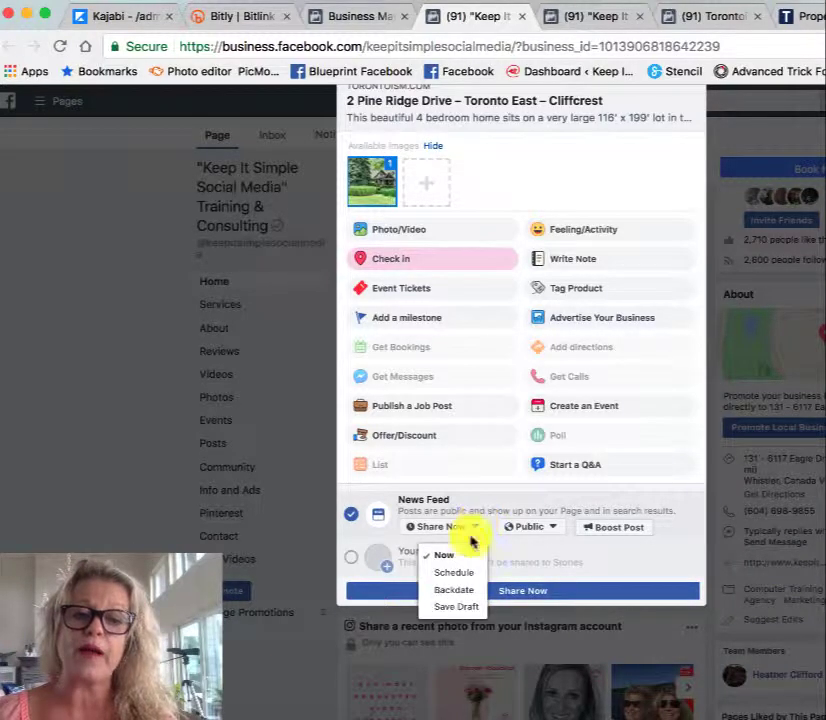
{"action": "left_click", "coordinate": [455, 574]}
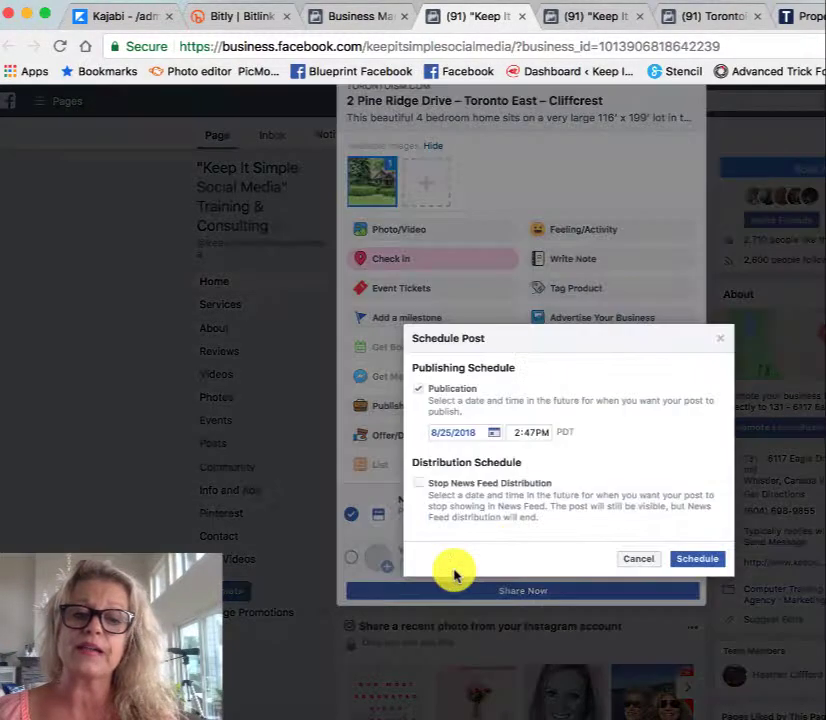
{"action": "left_click", "coordinate": [494, 433]}
{"action": "left_click", "coordinate": [487, 573]}
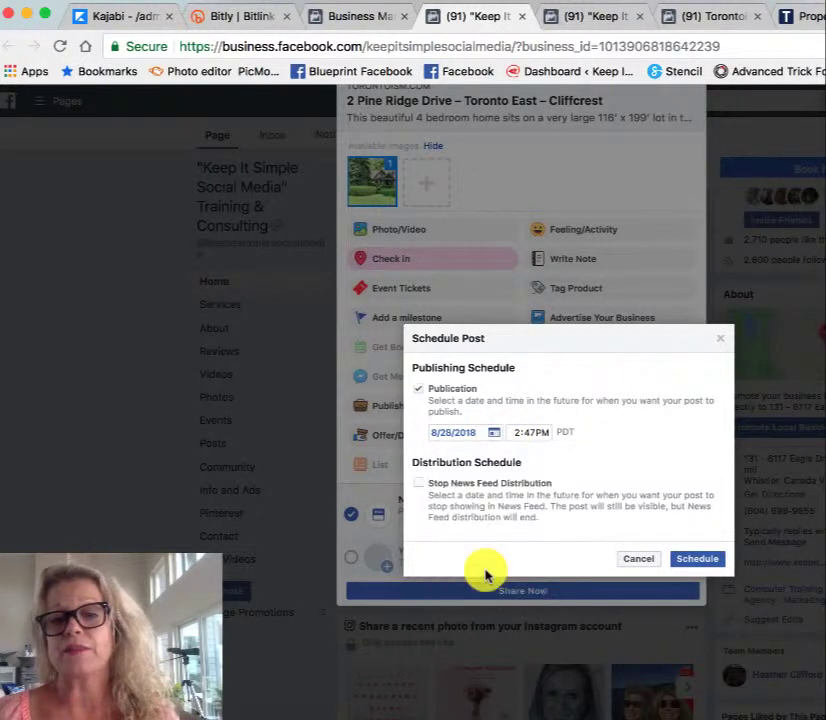
Step: Set the publication time to 6:47 AM, confirm the schedule and submit the scheduled post
{"action": "left_click", "coordinate": [517, 433]}
{"action": "type", "text": "6"}
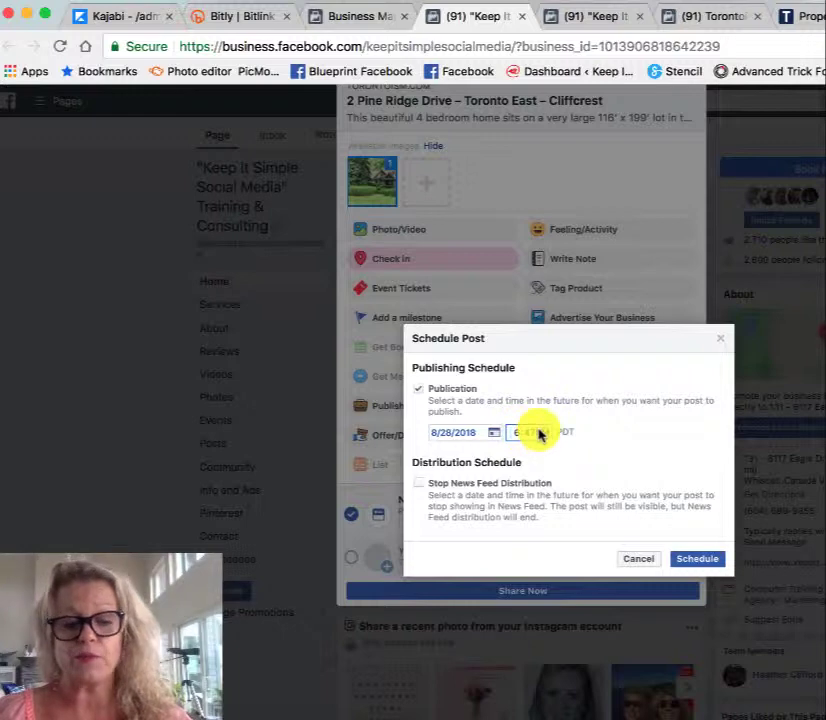
{"action": "left_click", "coordinate": [541, 434]}
{"action": "type", "text": "a"}
{"action": "left_click", "coordinate": [694, 563]}
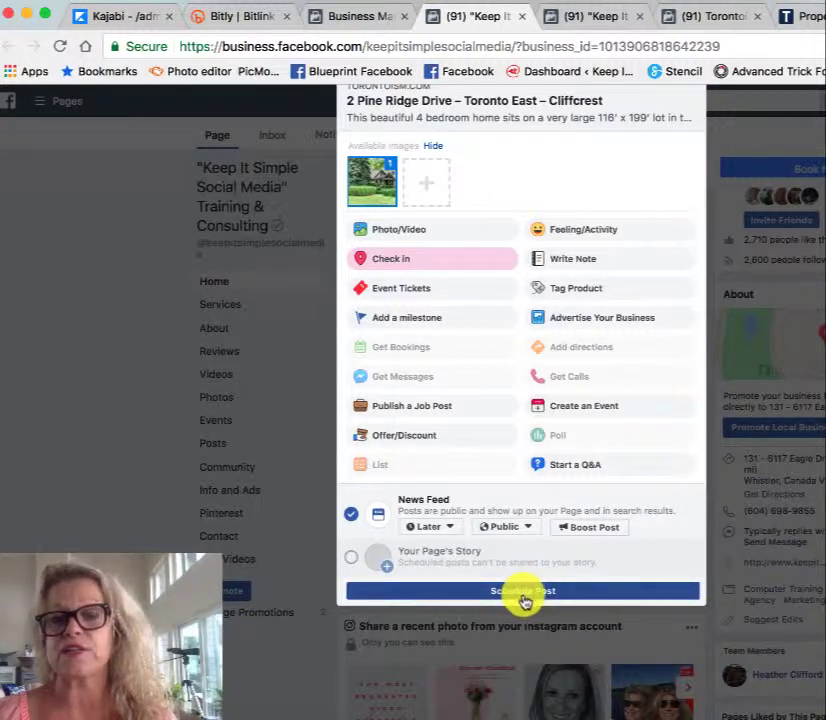
{"action": "left_click", "coordinate": [522, 592]}
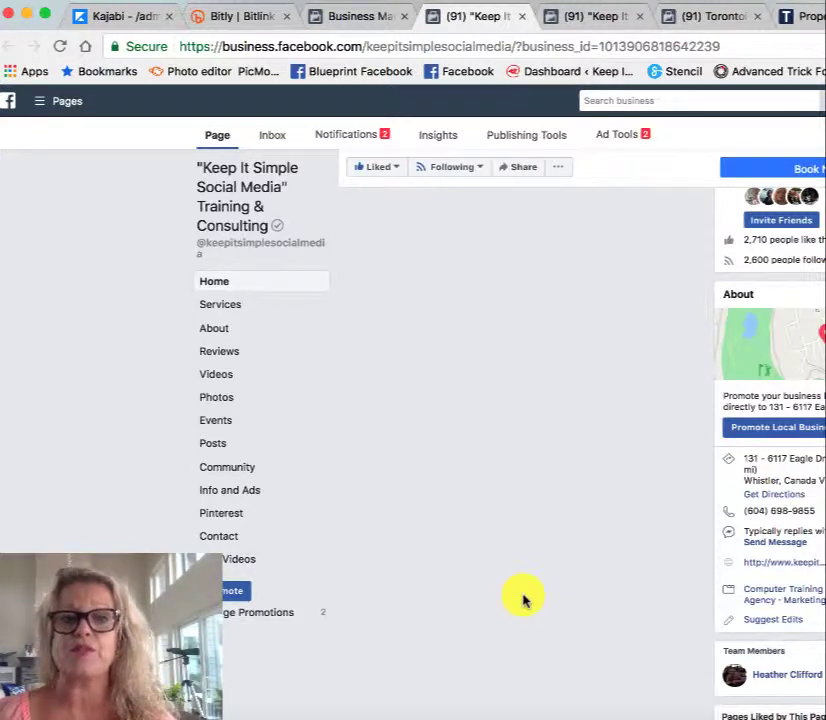
Step: Reload the business page and look through its sections down to the published posts
{"action": "left_click", "coordinate": [59, 45]}
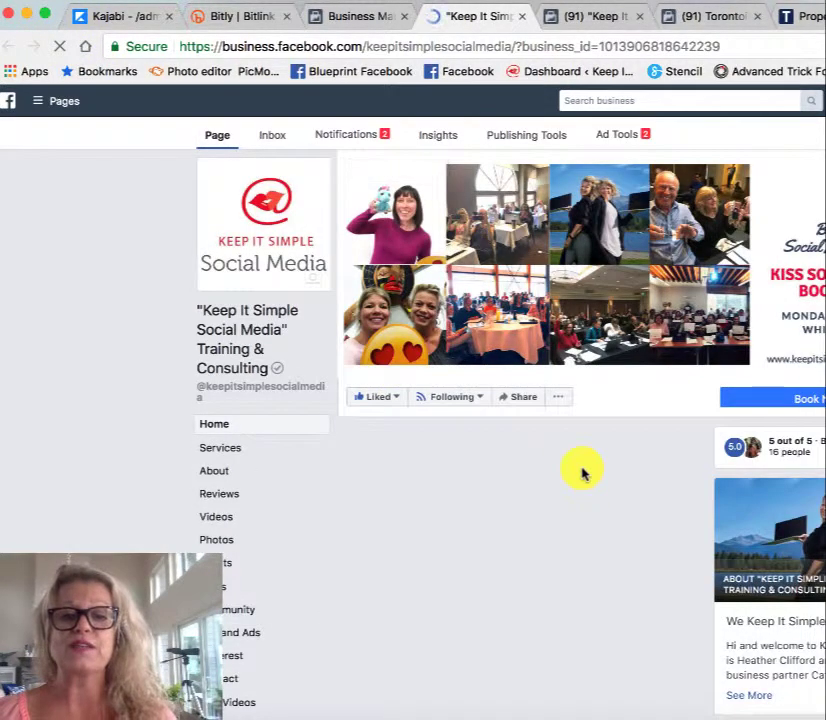
{"action": "scroll", "coordinate": [583, 474], "scroll_direction": "down", "scroll_amount": 3}
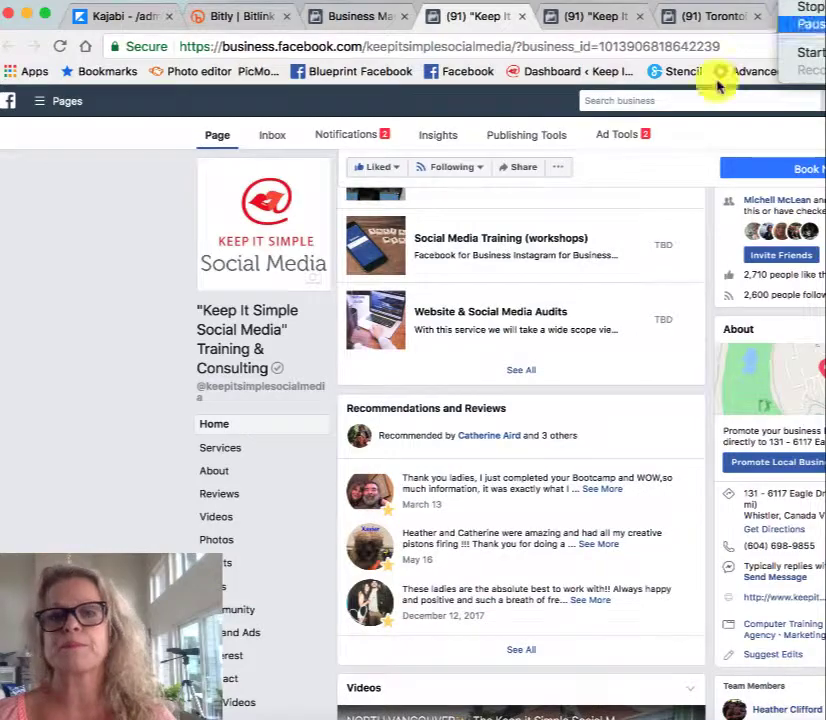
{"action": "scroll", "coordinate": [445, 470], "scroll_direction": "down", "scroll_amount": 10}
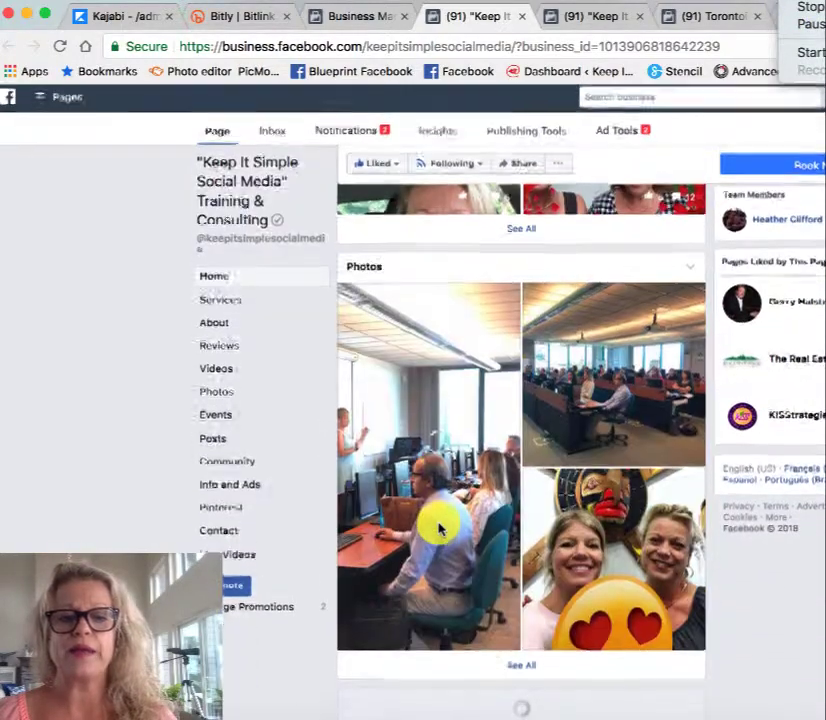
{"action": "scroll", "coordinate": [440, 530], "scroll_direction": "down", "scroll_amount": 3}
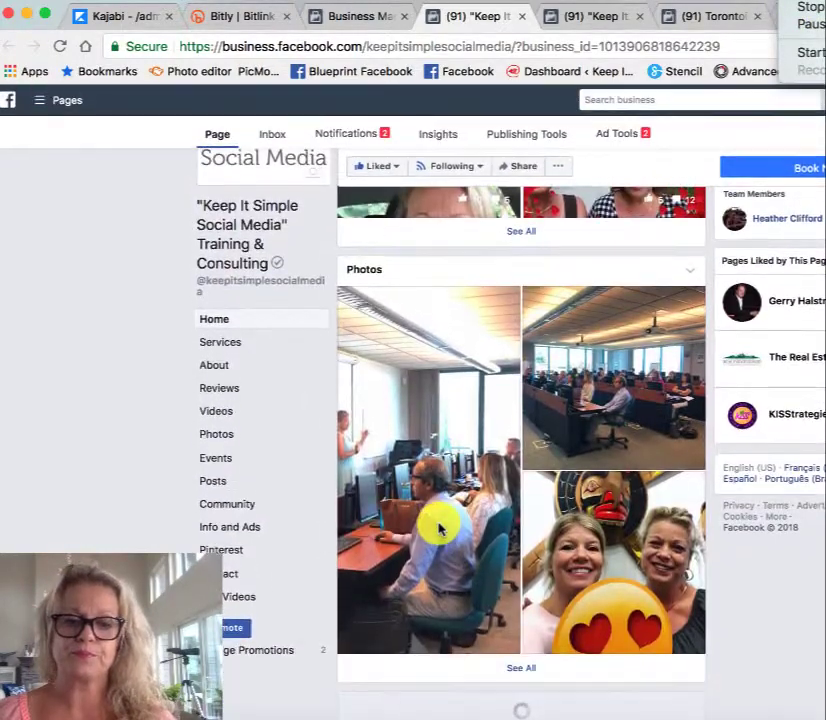
{"action": "scroll", "coordinate": [463, 618], "scroll_direction": "down", "scroll_amount": 5}
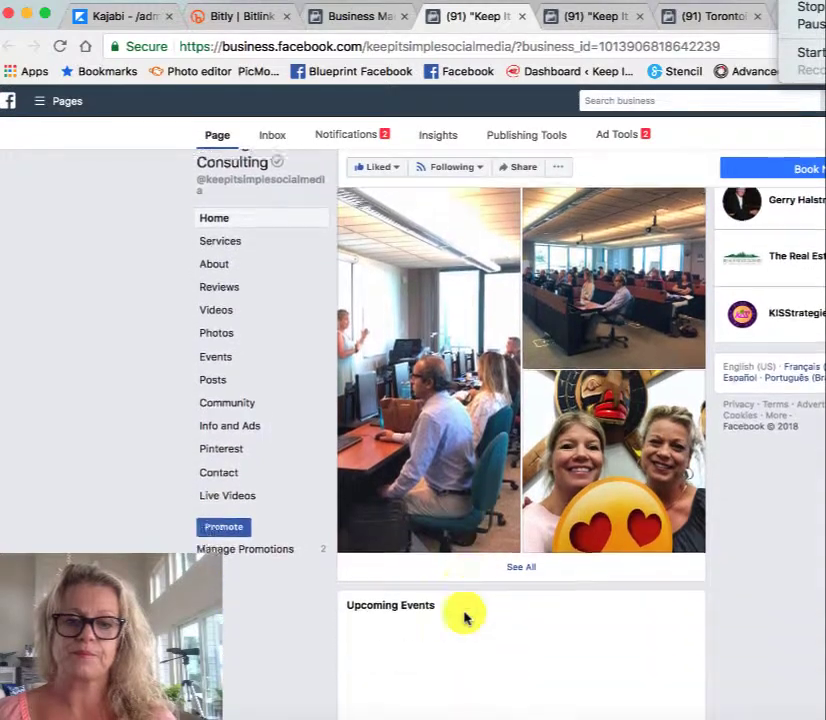
{"action": "scroll", "coordinate": [464, 618], "scroll_direction": "down", "scroll_amount": 5}
{"action": "scroll", "coordinate": [464, 618], "scroll_direction": "up", "scroll_amount": 5}
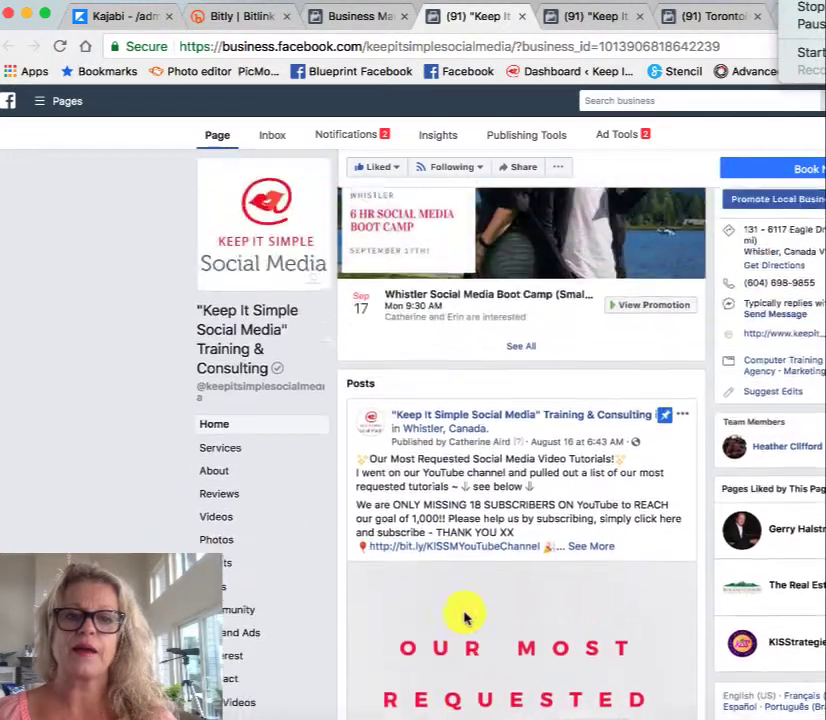
Step: Start a new photo carousel post on the business page
{"action": "scroll", "coordinate": [464, 618], "scroll_direction": "up", "scroll_amount": 10}
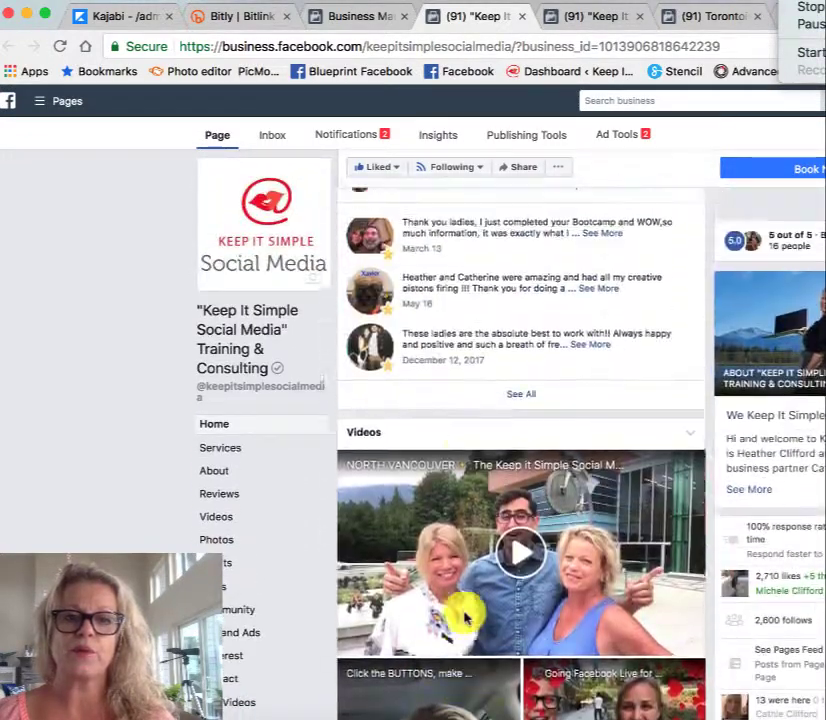
{"action": "scroll", "coordinate": [464, 618], "scroll_direction": "up", "scroll_amount": 10}
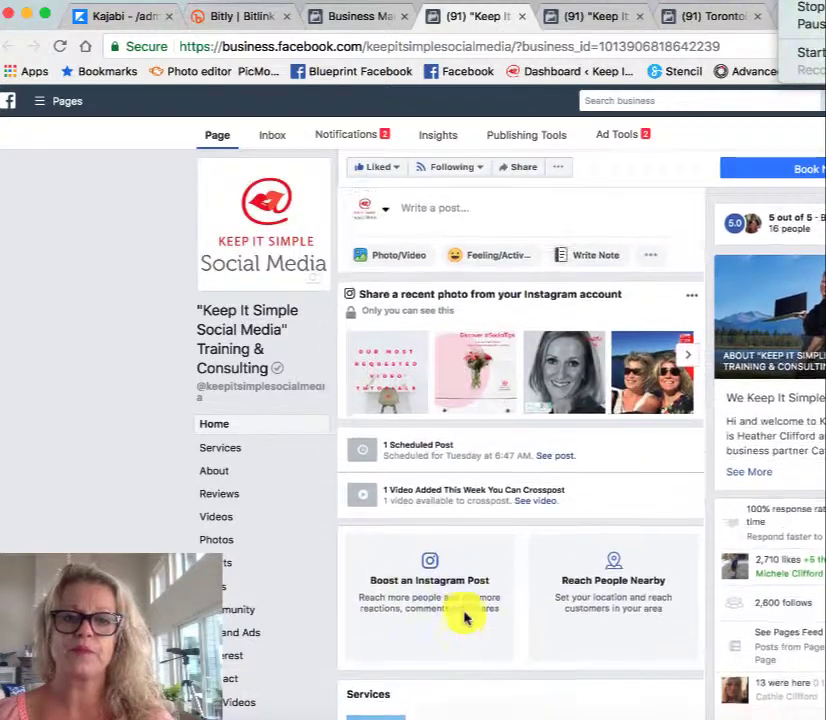
{"action": "scroll", "coordinate": [462, 616], "scroll_direction": "up", "scroll_amount": 2}
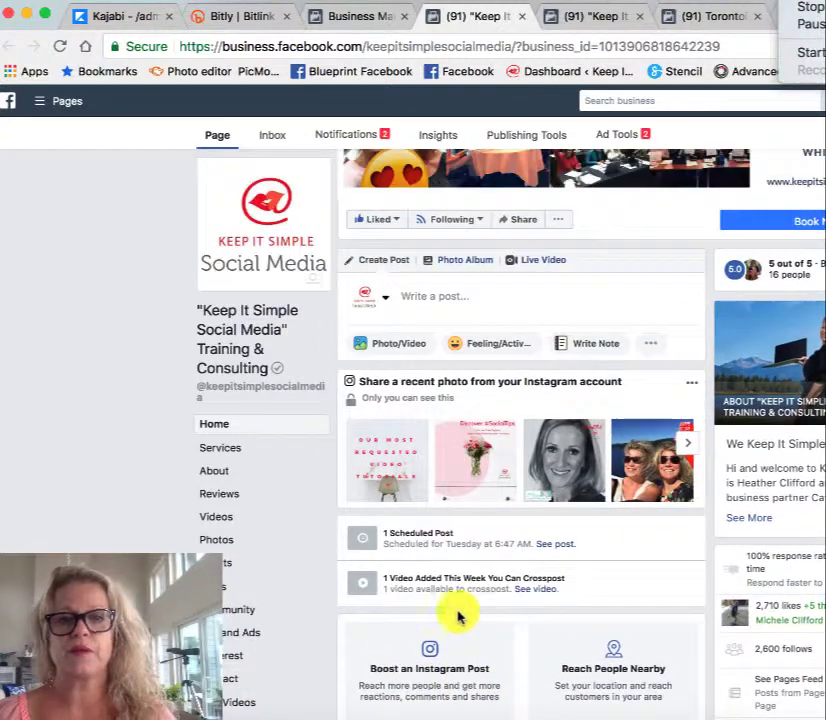
{"action": "left_click", "coordinate": [388, 344]}
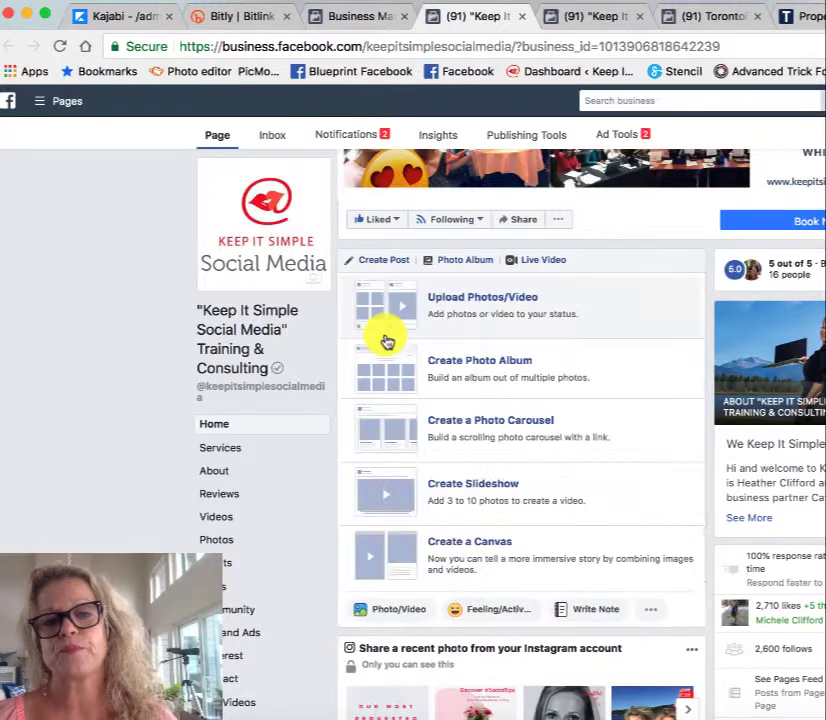
{"action": "left_click", "coordinate": [472, 428]}
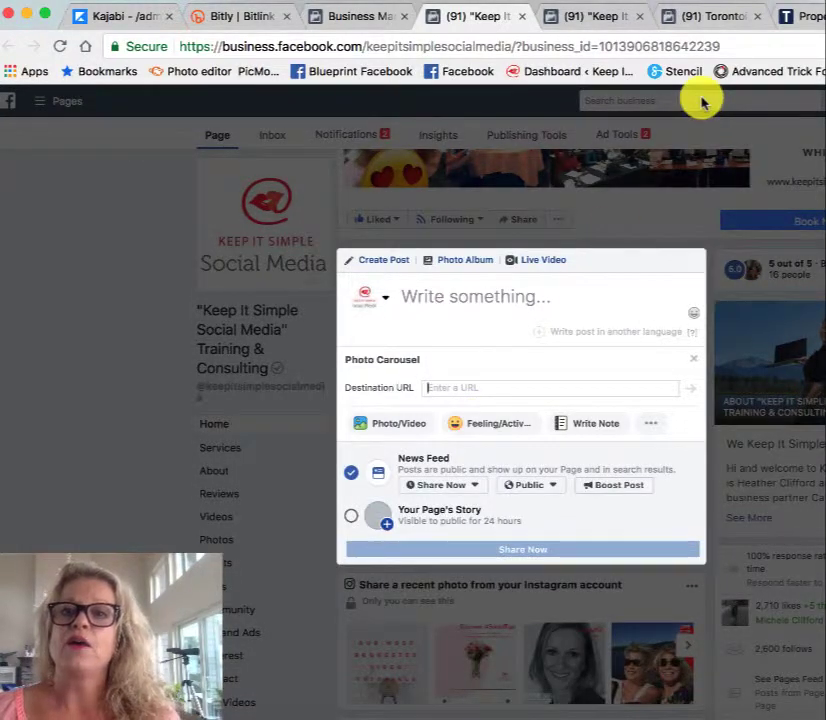
{"action": "left_click", "coordinate": [805, 16]}
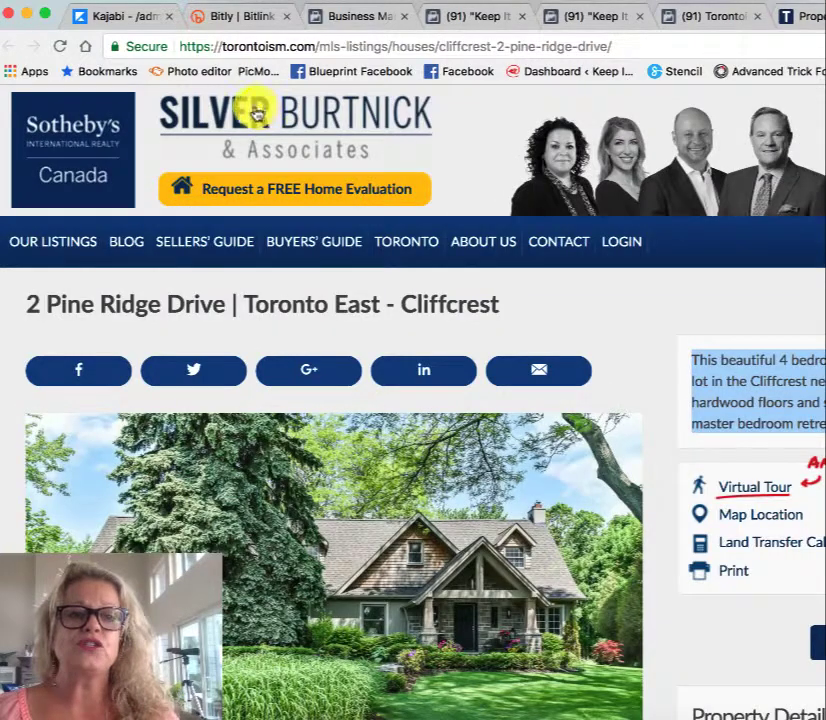
{"action": "left_click", "coordinate": [236, 47]}
{"action": "key", "text": "ctrl+c"}
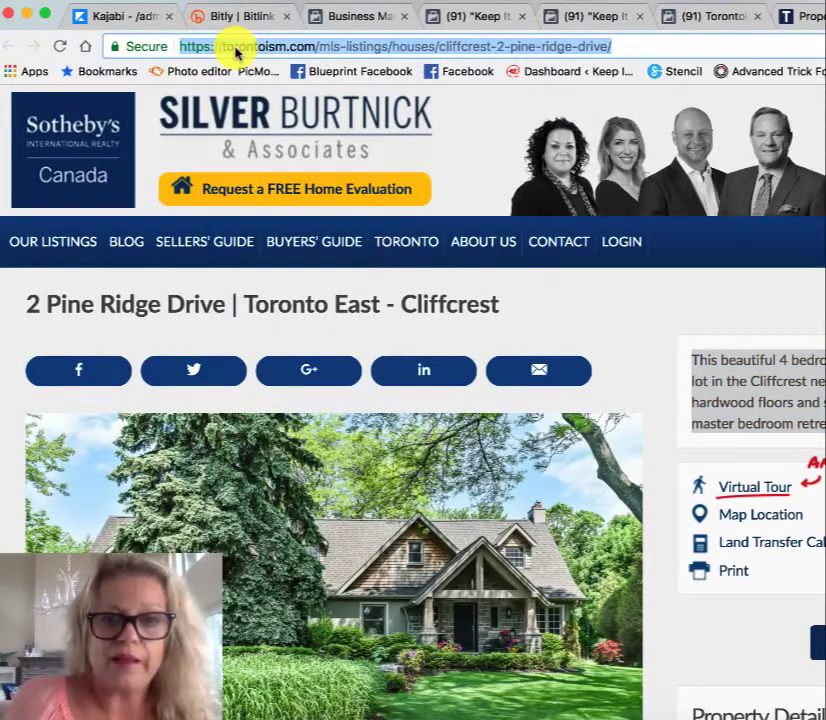
{"action": "left_click", "coordinate": [576, 15]}
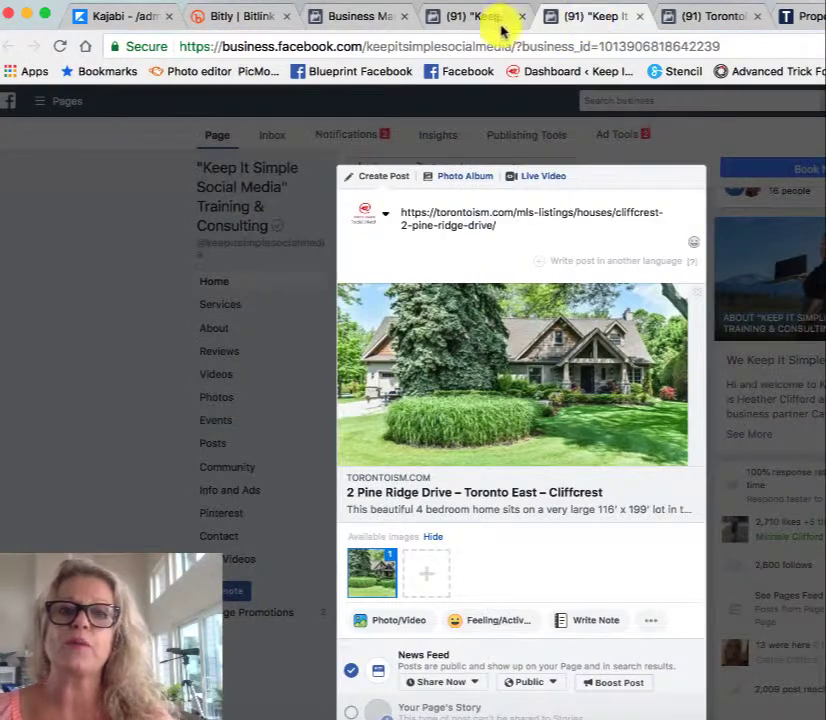
{"action": "left_click", "coordinate": [638, 17]}
{"action": "left_click", "coordinate": [618, 263]}
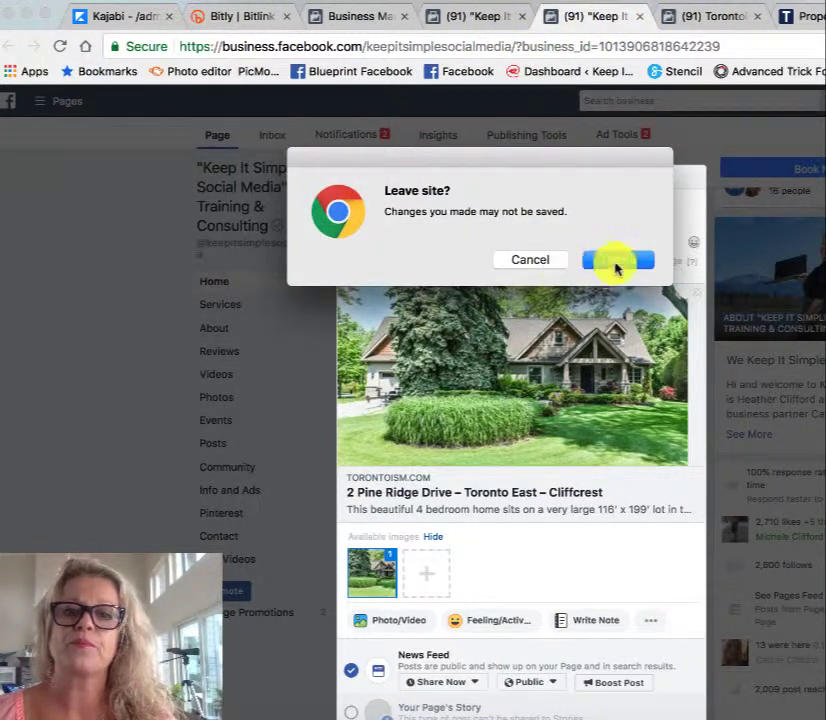
{"action": "left_click", "coordinate": [538, 17]}
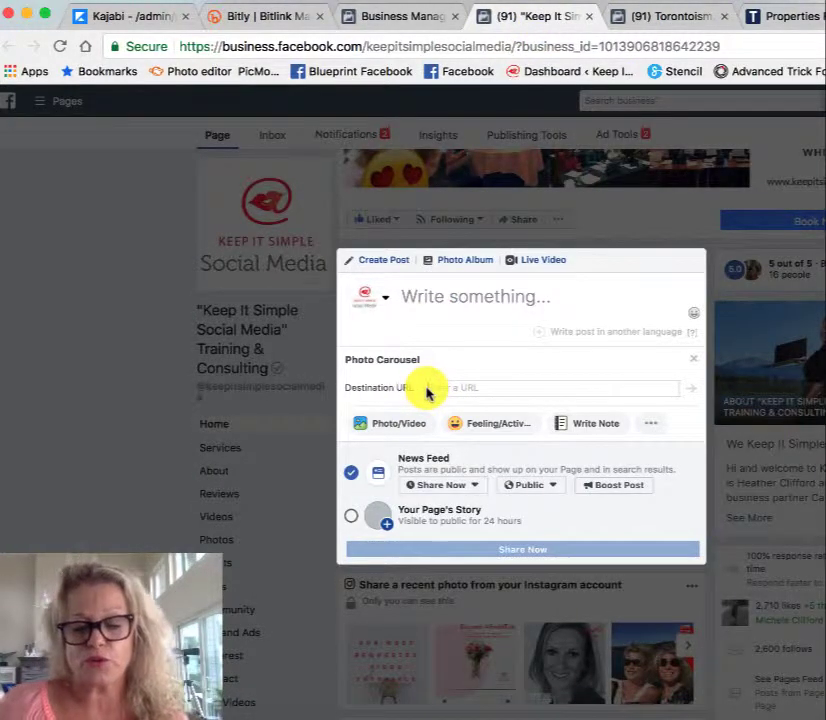
{"action": "key", "text": "ctrl+v"}
{"action": "left_click", "coordinate": [691, 390]}
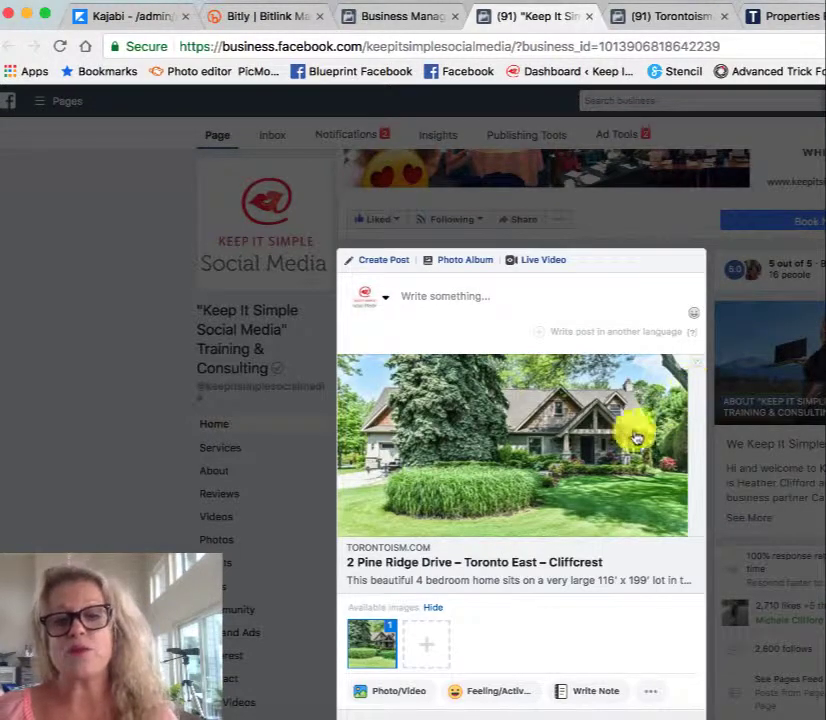
Step: Add the four Desktop screenshots from 2.22.09 PM through 2.22.59 PM to the carousel images
{"action": "scroll", "coordinate": [610, 455], "scroll_direction": "down", "scroll_amount": 3}
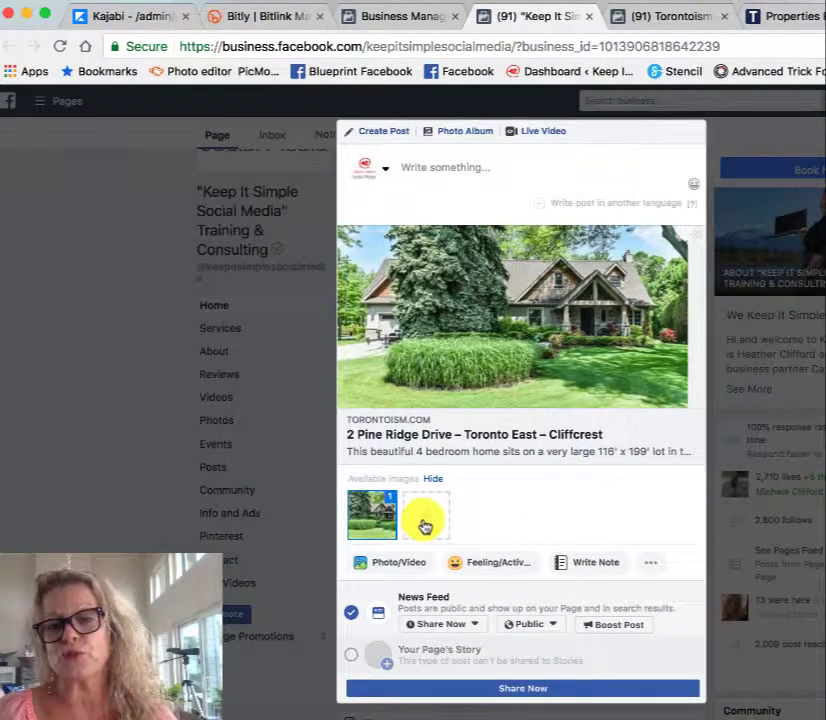
{"action": "left_click", "coordinate": [425, 527]}
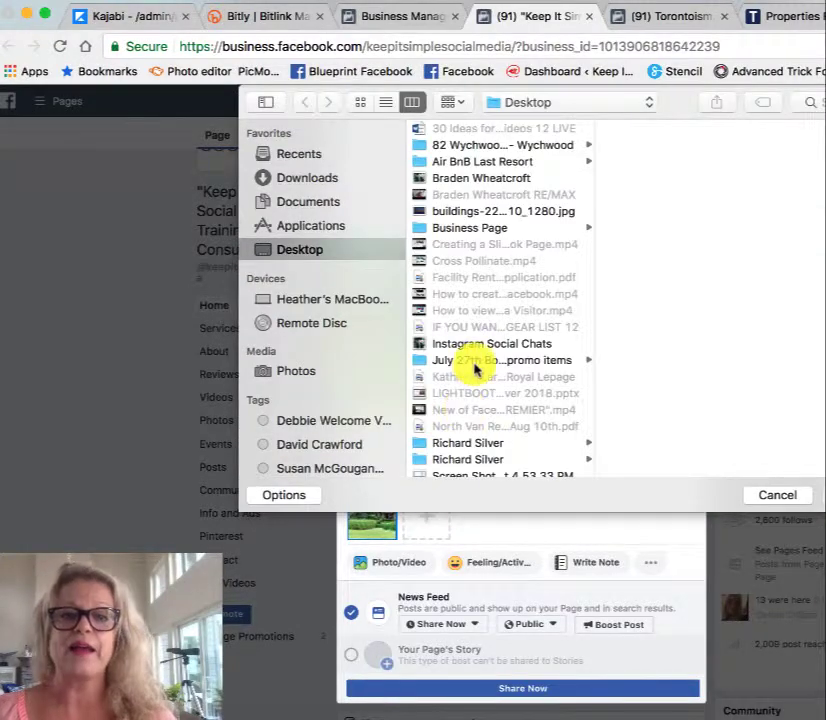
{"action": "scroll", "coordinate": [476, 368], "scroll_direction": "down", "scroll_amount": 10}
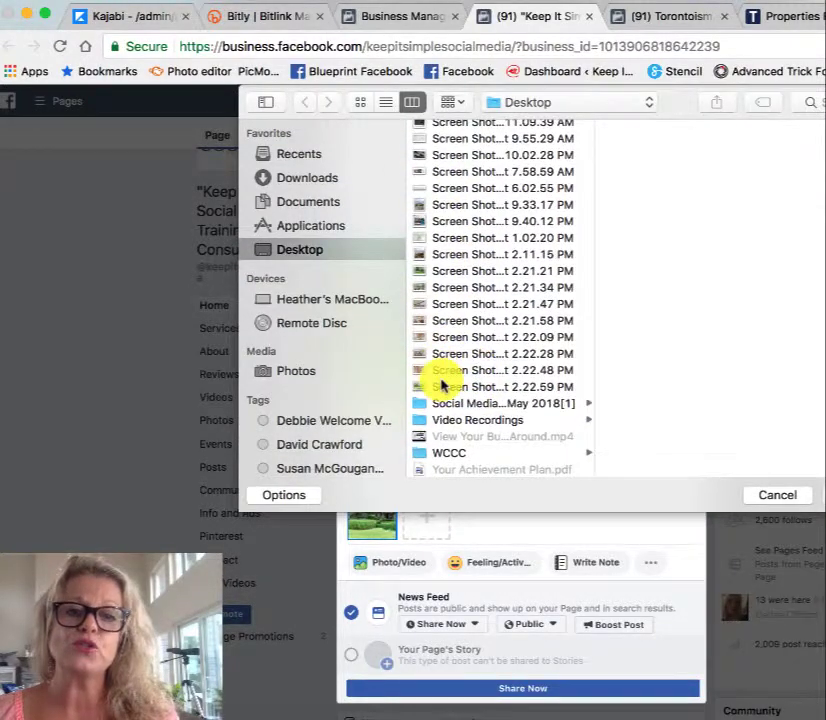
{"action": "left_click", "coordinate": [441, 385]}
{"action": "left_click", "coordinate": [452, 337], "text": "shift"}
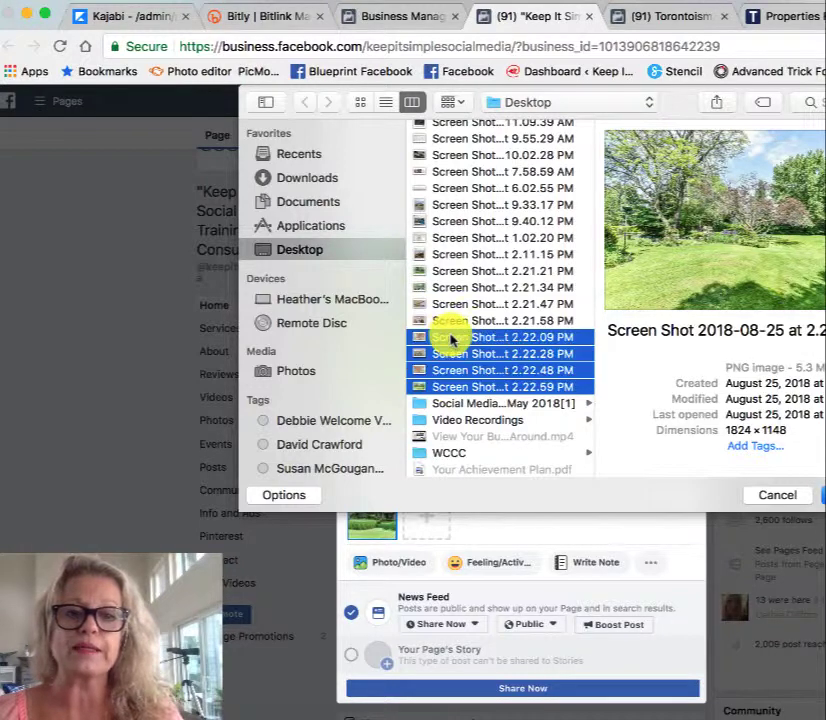
{"action": "key", "text": "Return"}
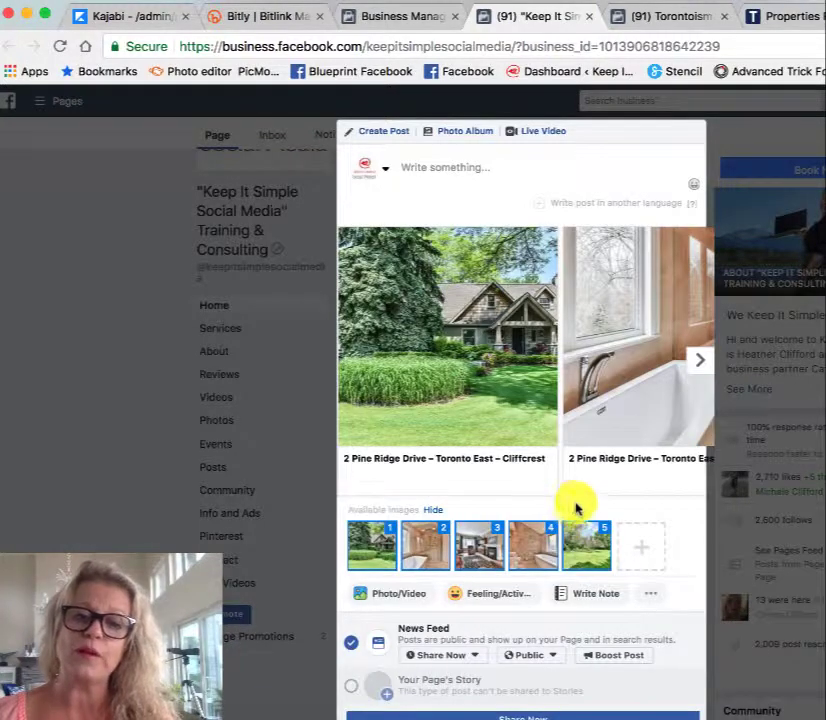
Step: Move the garden photo to second place in the carousel, and deselect and reselect the bathroom photo in third place
{"action": "scroll", "coordinate": [577, 503], "scroll_direction": "up", "scroll_amount": 1}
{"action": "scroll", "coordinate": [577, 502], "scroll_direction": "down", "scroll_amount": 2}
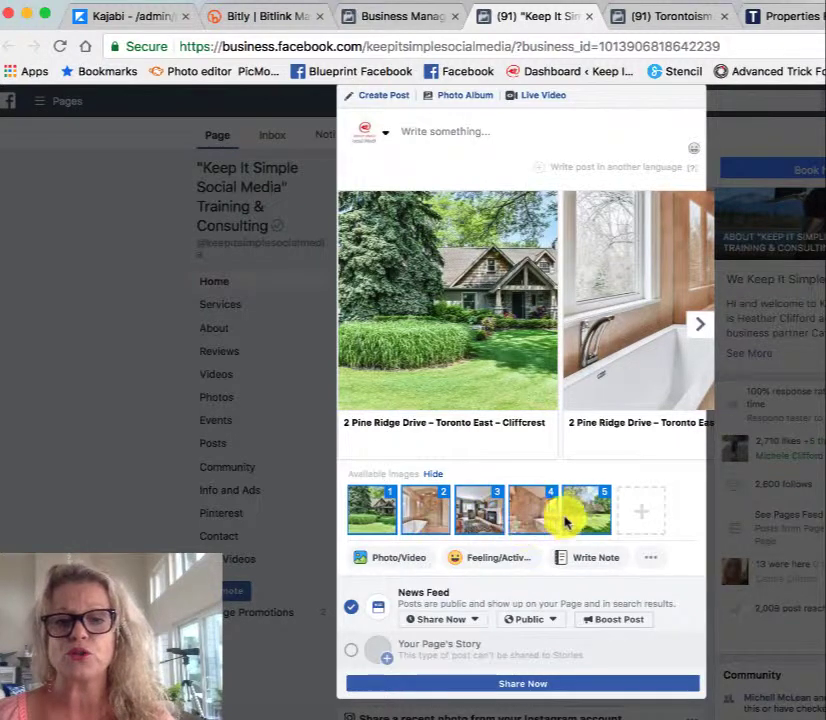
{"action": "left_click_drag", "start_coordinate": [581, 522], "coordinate": [415, 505]}
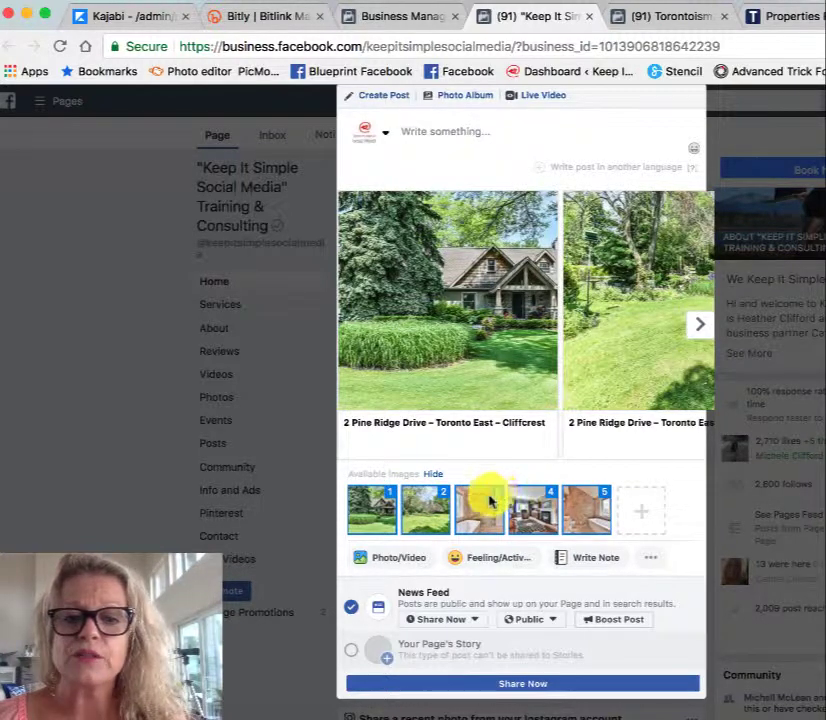
{"action": "left_click", "coordinate": [485, 503]}
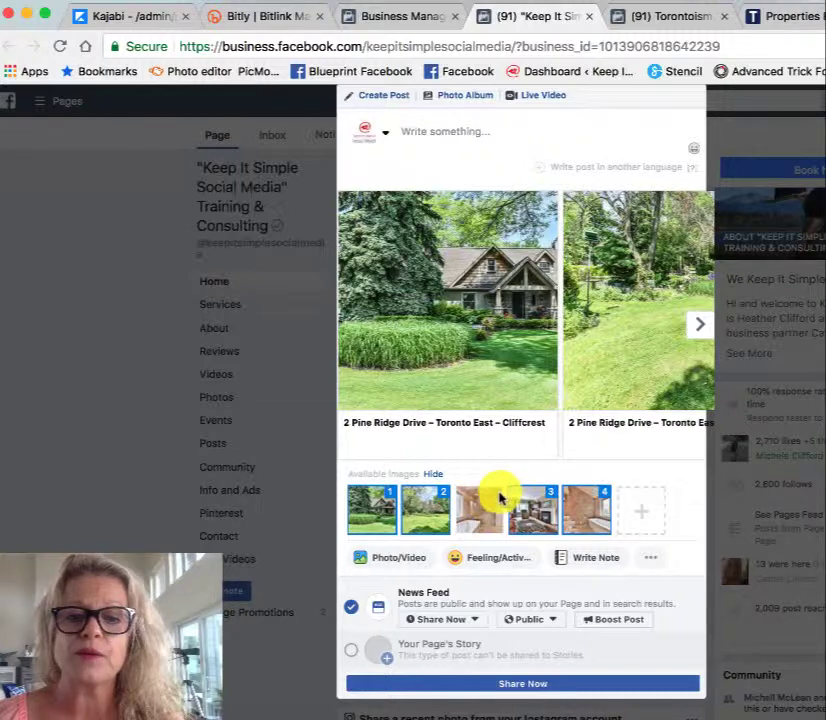
{"action": "left_click", "coordinate": [494, 500]}
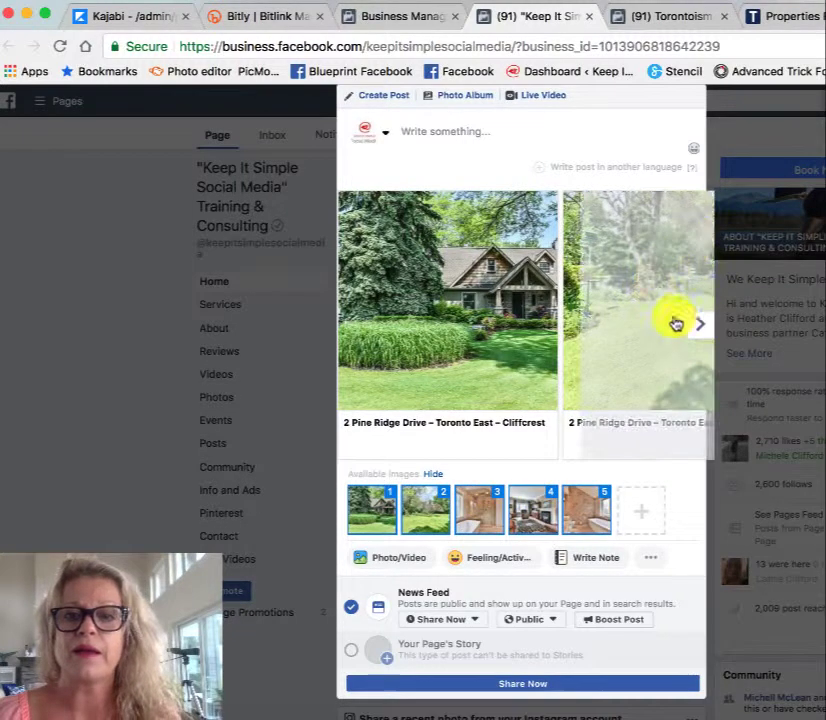
Step: Look through the carousel cards and remove the bathtub photo in third place
{"action": "left_click", "coordinate": [692, 326]}
{"action": "left_click", "coordinate": [690, 330]}
{"action": "left_click", "coordinate": [690, 330]}
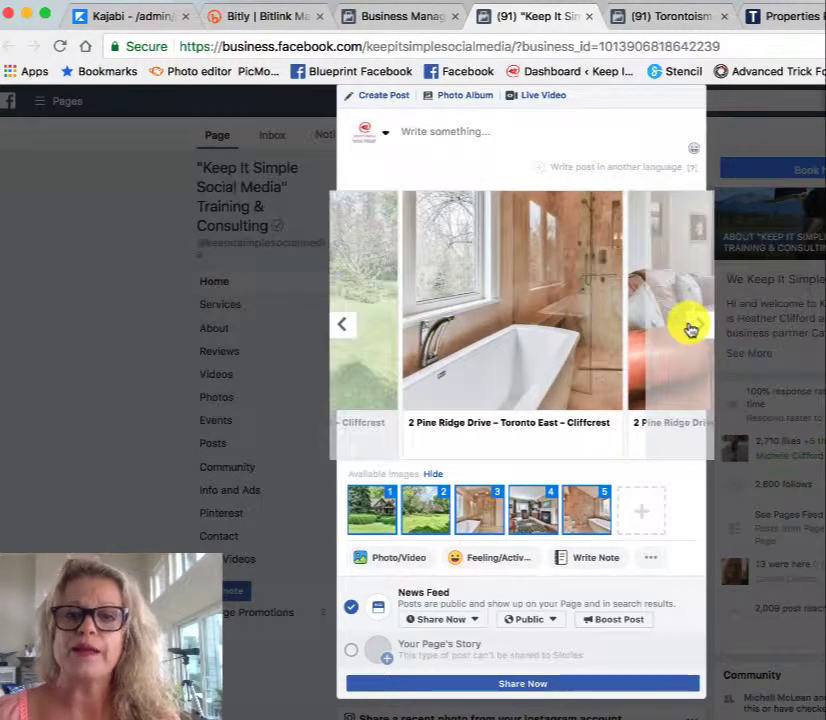
{"action": "left_click", "coordinate": [690, 330]}
{"action": "left_click", "coordinate": [343, 327]}
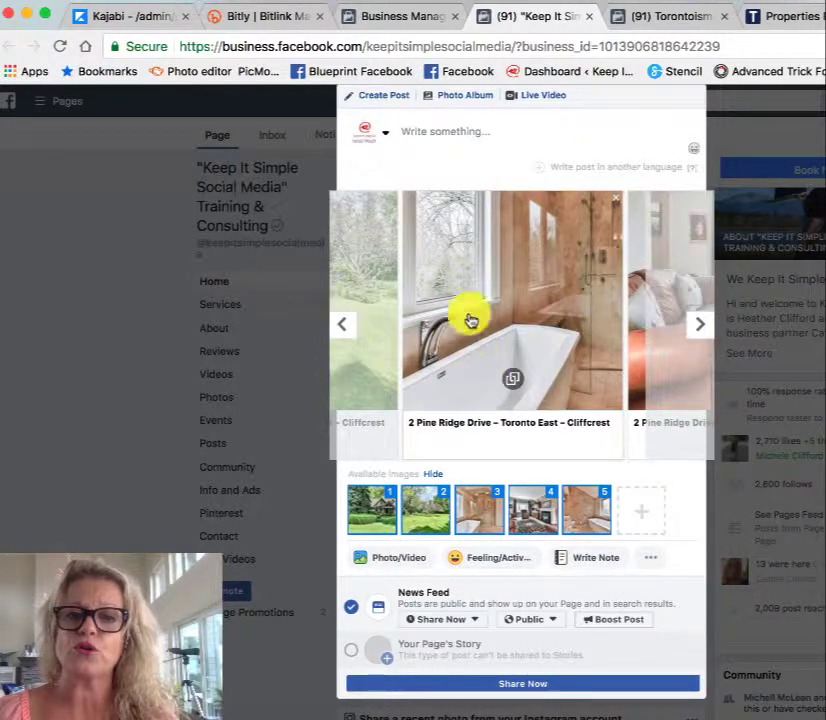
{"action": "left_click", "coordinate": [616, 204]}
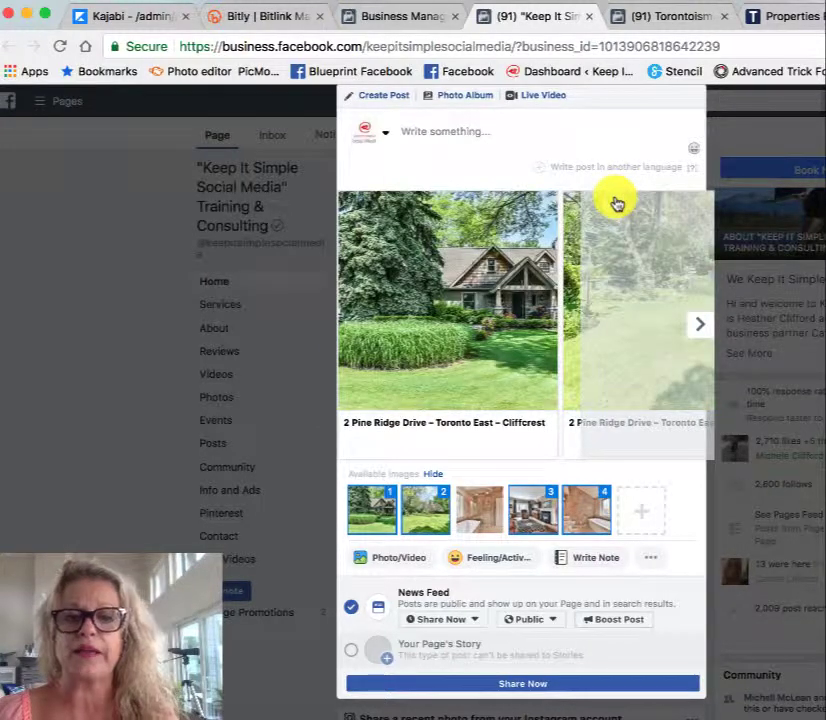
Step: Check the remaining carousel cards and add the three Desktop screenshots from 2.21.34 PM through 2.21.58 PM
{"action": "left_click", "coordinate": [693, 326]}
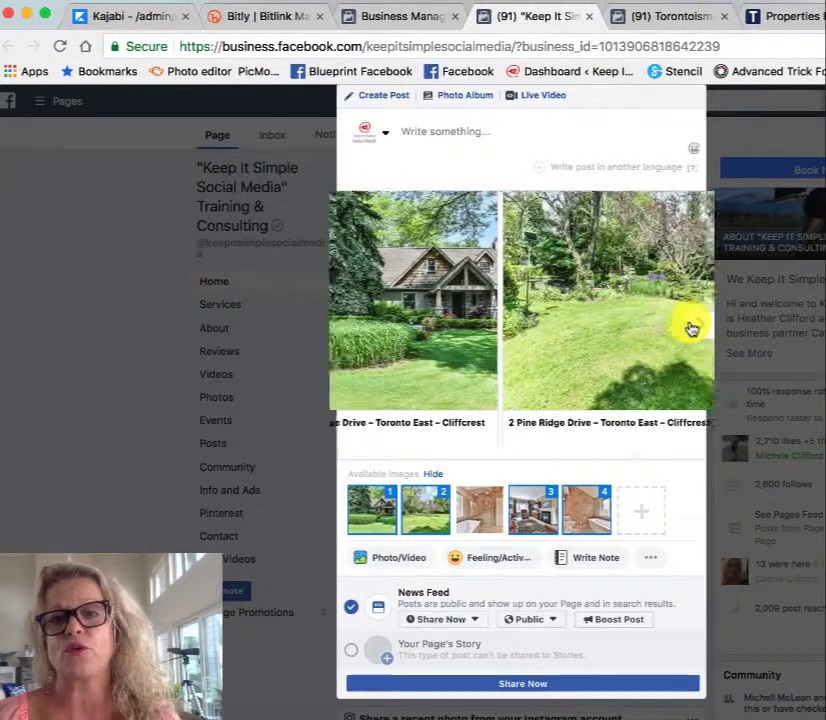
{"action": "left_click", "coordinate": [692, 327]}
{"action": "left_click", "coordinate": [690, 328]}
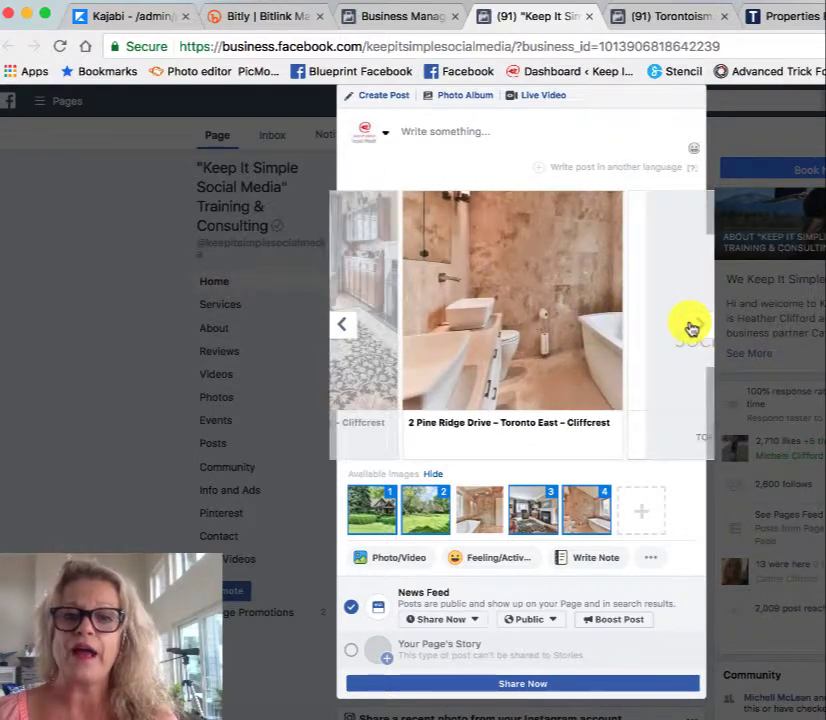
{"action": "left_click", "coordinate": [640, 518]}
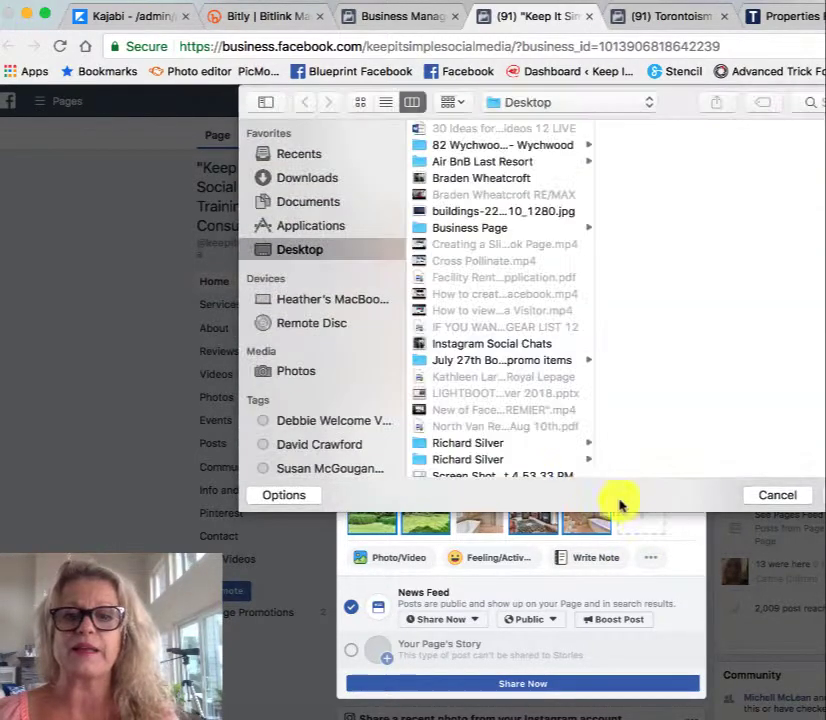
{"action": "scroll", "coordinate": [516, 400], "scroll_direction": "down", "scroll_amount": 10}
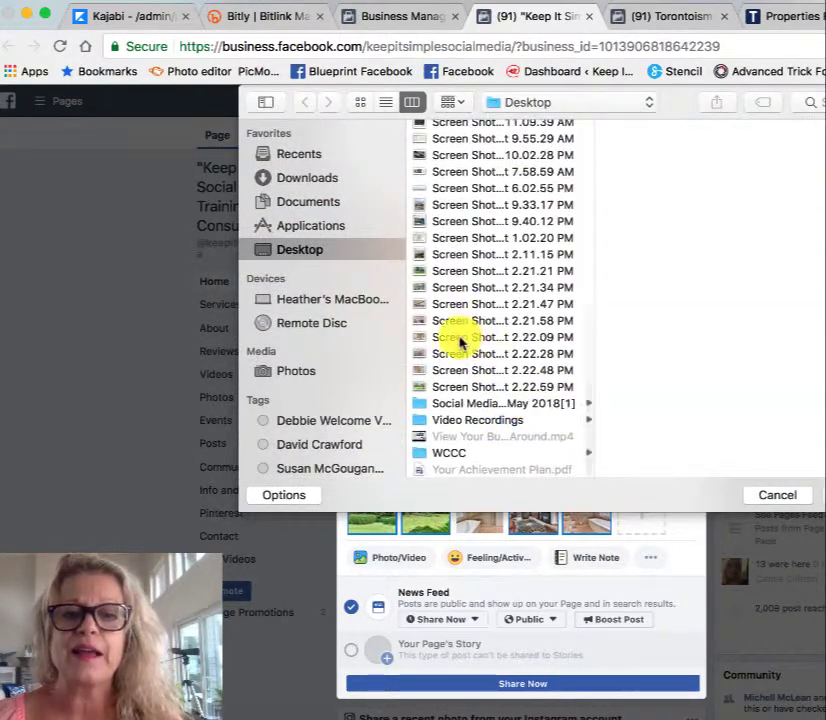
{"action": "left_click", "coordinate": [458, 338]}
{"action": "left_click", "coordinate": [455, 322]}
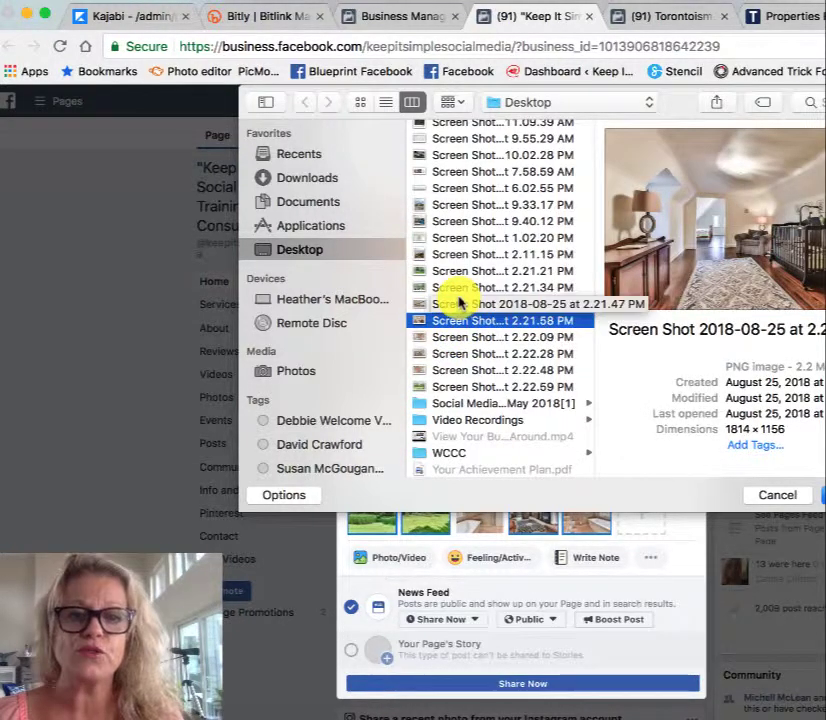
{"action": "left_click", "coordinate": [460, 288], "text": "shift"}
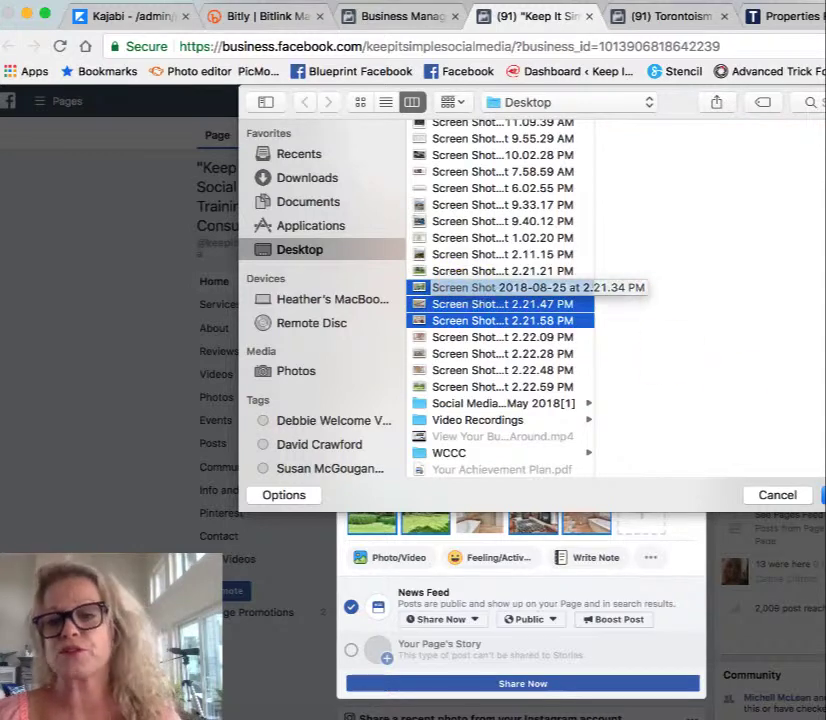
{"action": "key", "text": "Return"}
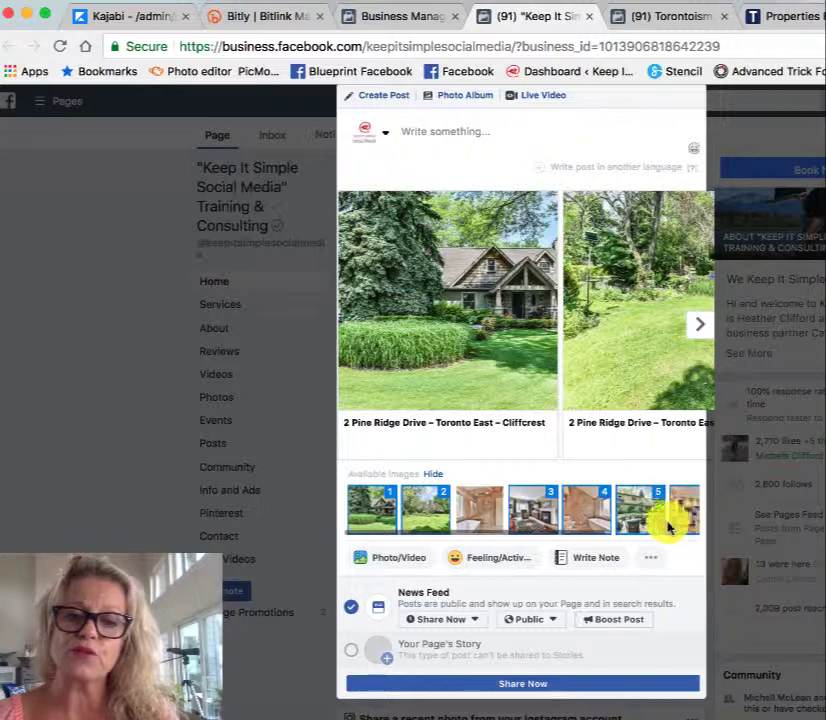
Step: Reorder the carousel by moving the kitchen photo to third place and the remaining bathroom photo behind the patio photo
{"action": "left_click_drag", "start_coordinate": [670, 524], "coordinate": [477, 494]}
{"action": "left_click", "coordinate": [695, 325]}
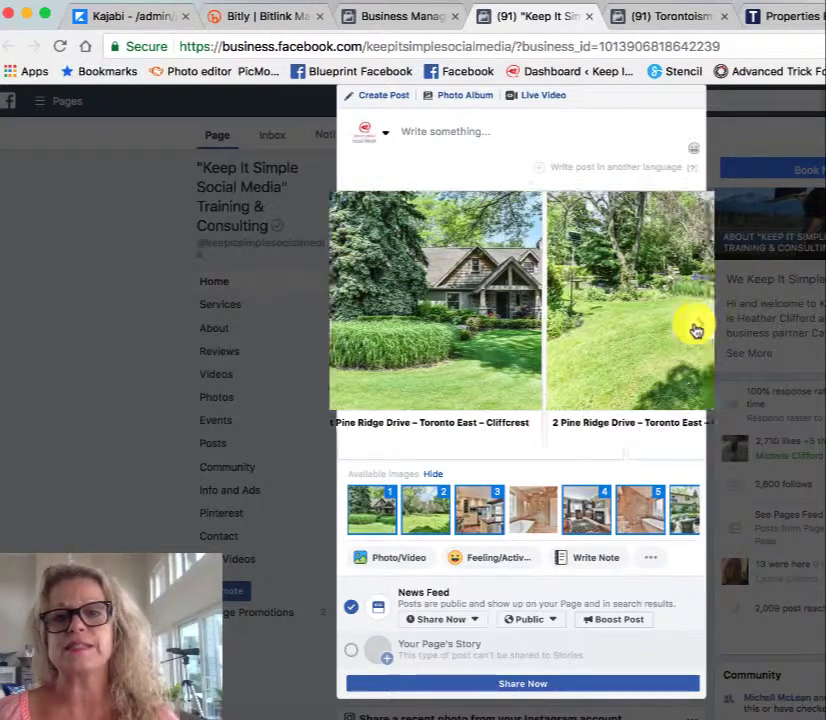
{"action": "left_click", "coordinate": [695, 328]}
{"action": "left_click", "coordinate": [695, 328]}
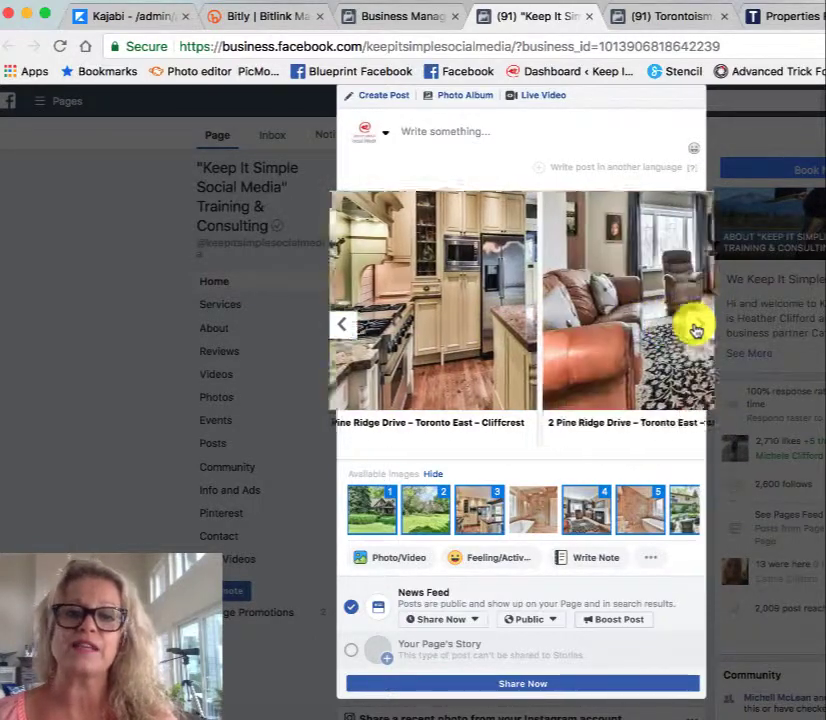
{"action": "left_click", "coordinate": [695, 330]}
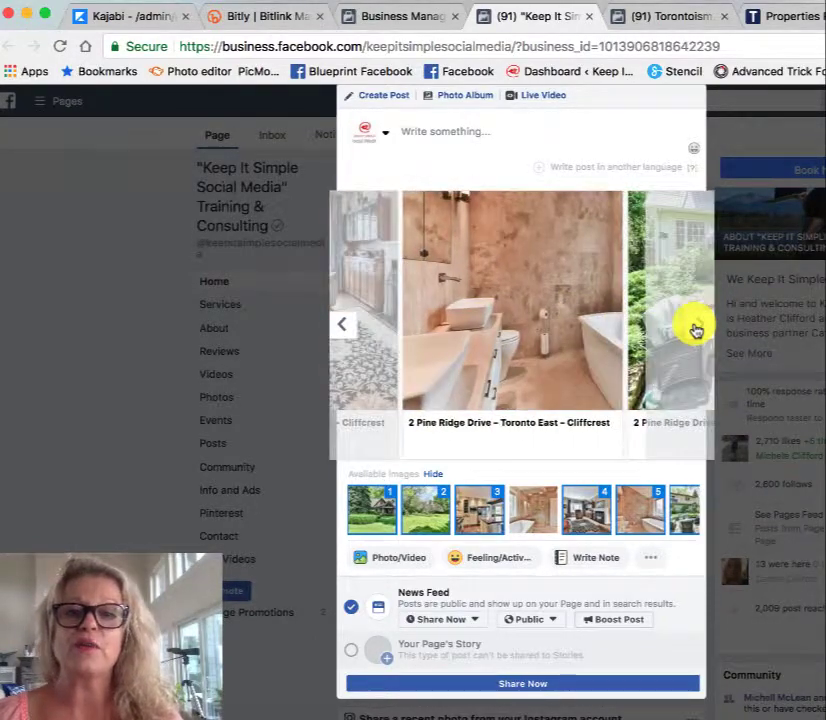
{"action": "left_click", "coordinate": [696, 331]}
{"action": "left_click", "coordinate": [696, 331]}
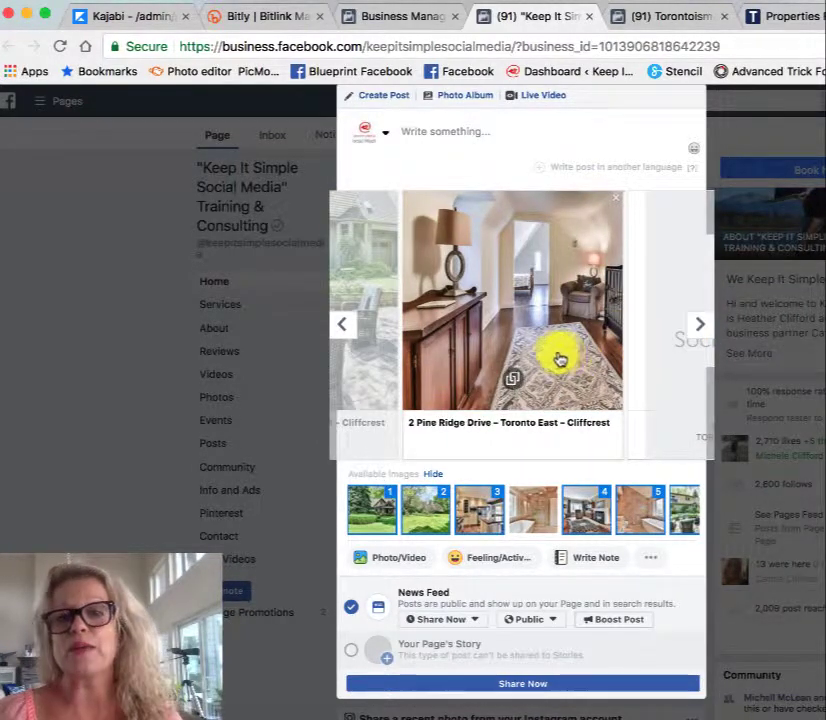
{"action": "left_click", "coordinate": [641, 505]}
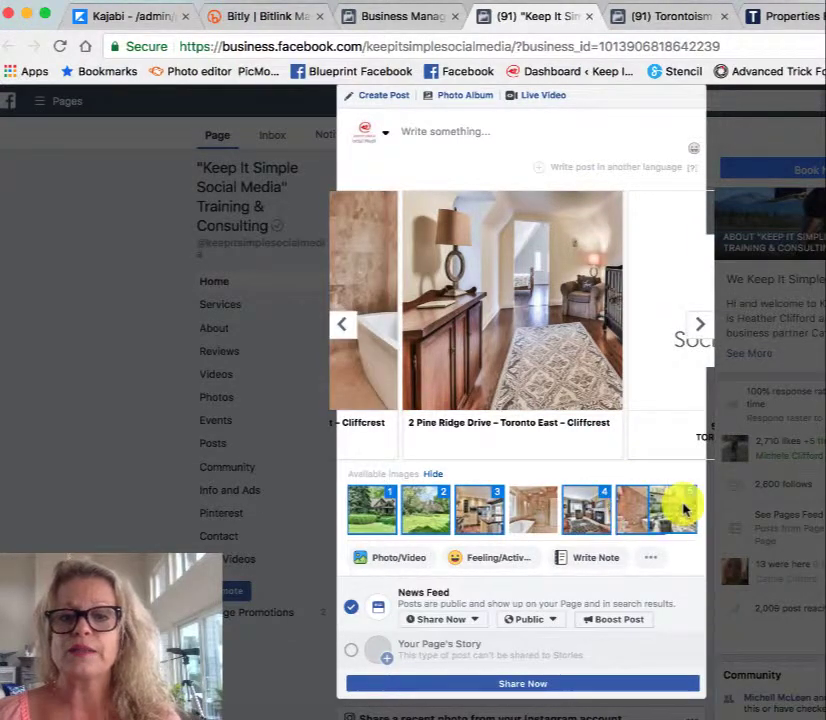
Step: Reorder the carousel by moving the hallway photo ahead of the bathroom photo and the living room photo to fourth place
{"action": "left_click", "coordinate": [683, 507]}
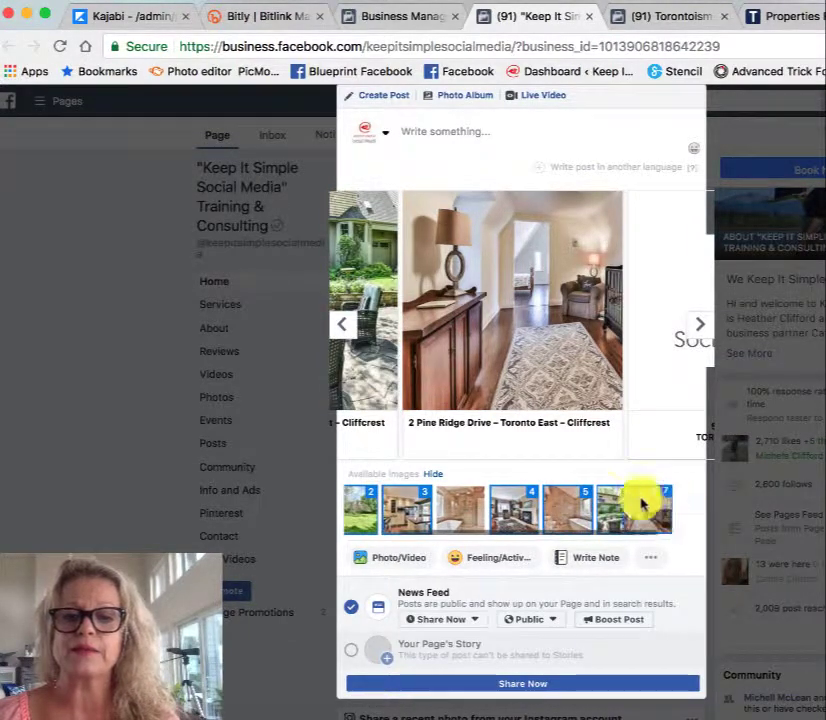
{"action": "left_click", "coordinate": [487, 497]}
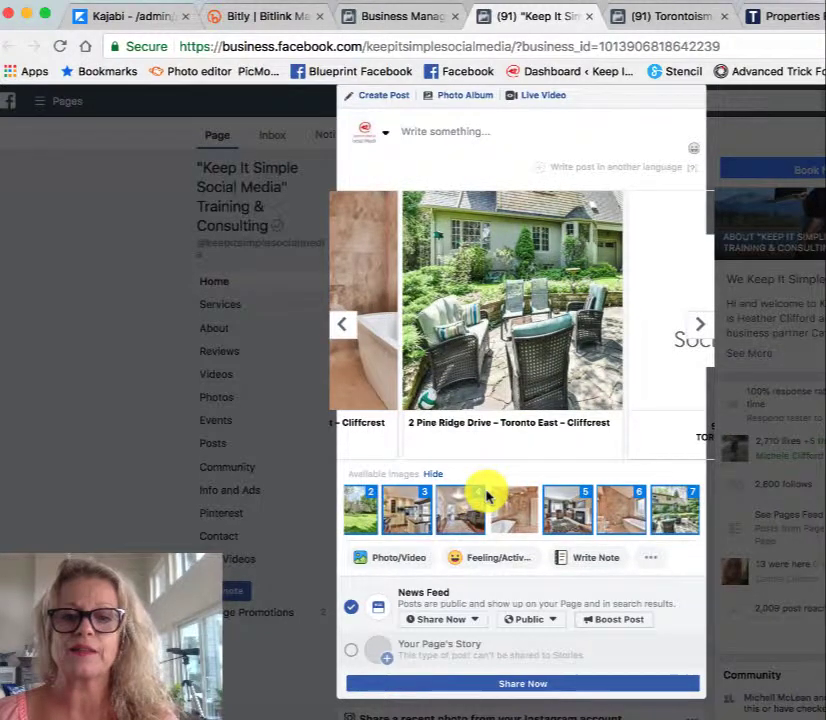
{"action": "left_click_drag", "start_coordinate": [566, 518], "coordinate": [448, 500]}
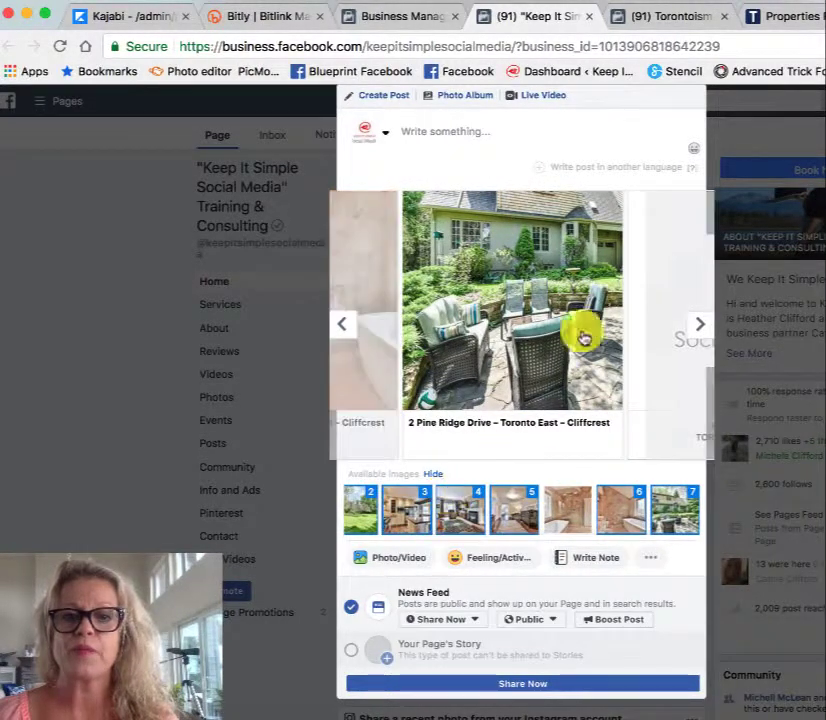
Step: Look back through the reordered carousel cards from the patio photo to the first house photo
{"action": "left_click", "coordinate": [341, 323]}
{"action": "left_click", "coordinate": [341, 323]}
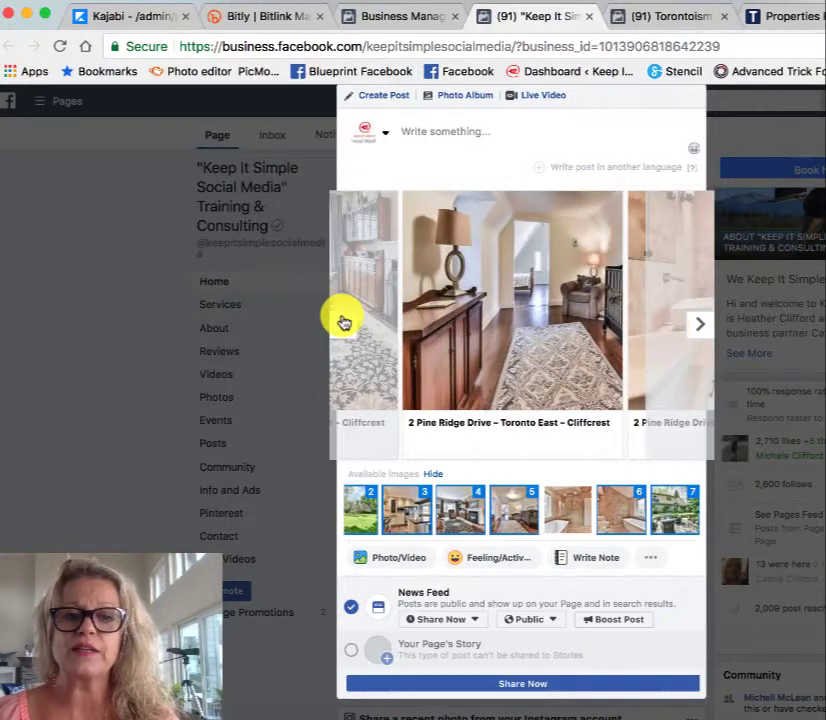
{"action": "left_click", "coordinate": [341, 323]}
{"action": "left_click", "coordinate": [341, 323]}
{"action": "left_click", "coordinate": [341, 323]}
{"action": "left_click", "coordinate": [341, 323]}
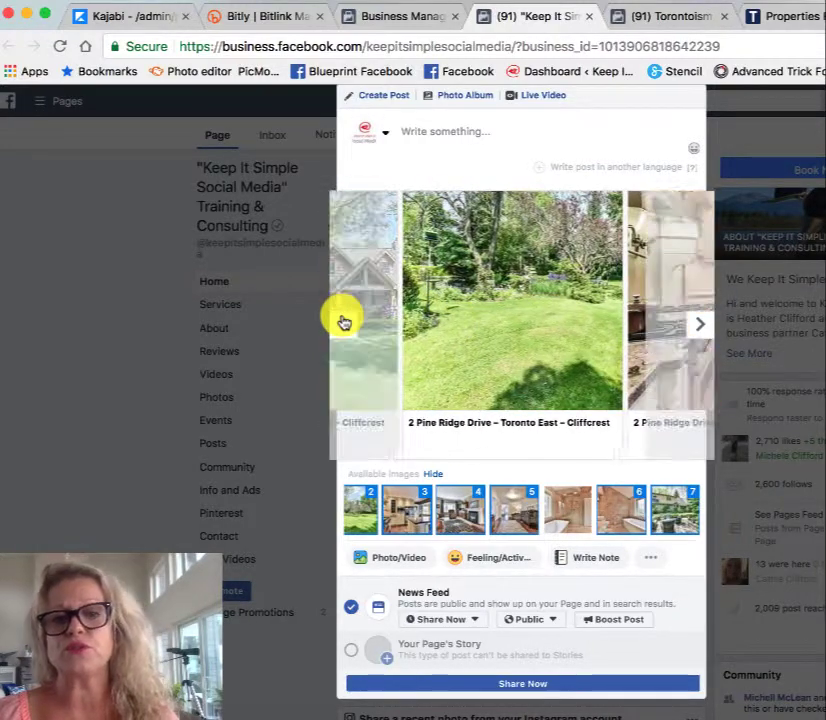
{"action": "left_click", "coordinate": [341, 323]}
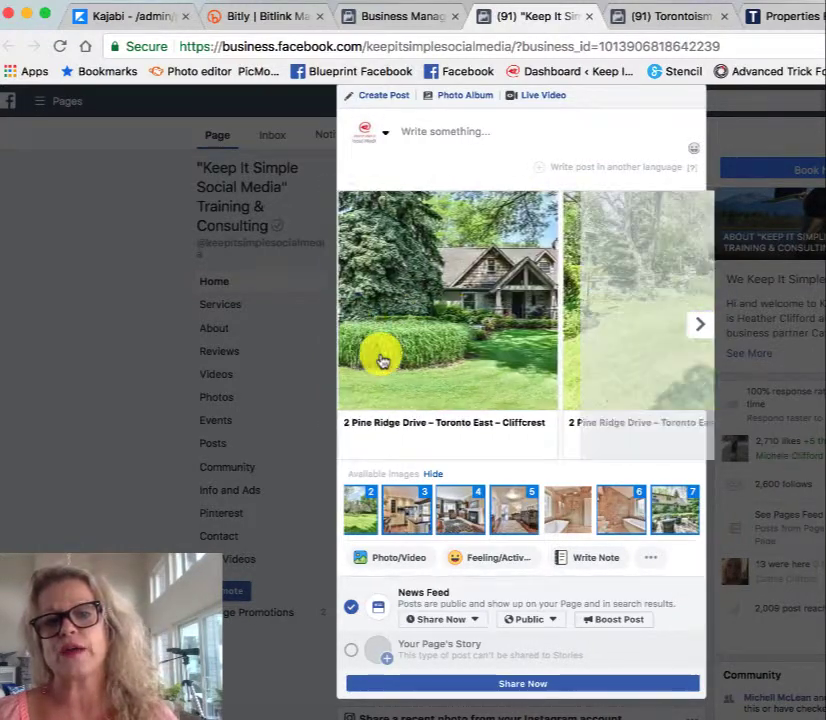
Step: Replace the first card's caption with the listing description's opening, from "This beautiful 4 bedroom home" through "Cliffcrest neighbourhood", and check how it displays
{"action": "left_click", "coordinate": [470, 430]}
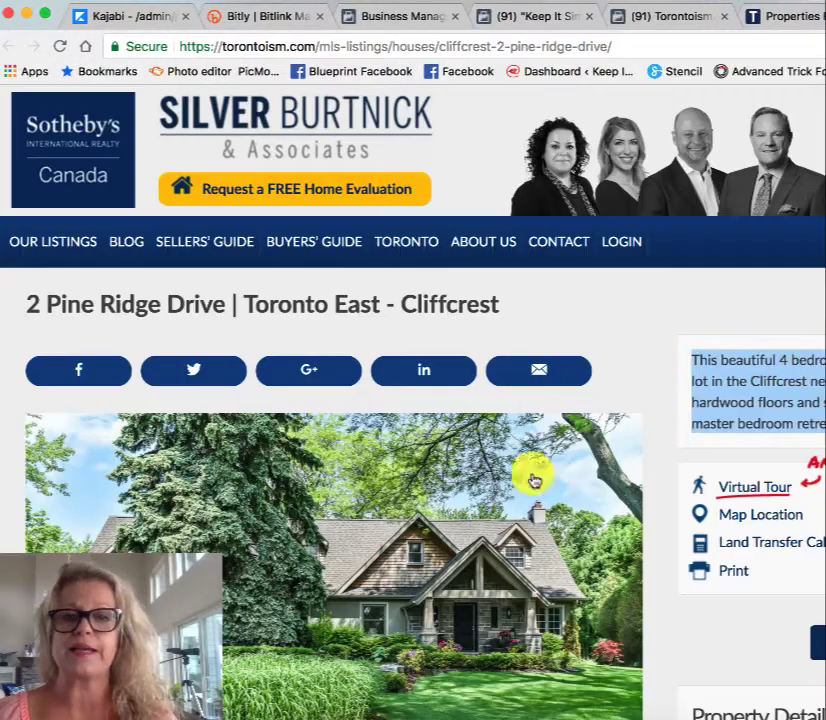
{"action": "scroll", "coordinate": [562, 533], "scroll_direction": "down", "scroll_amount": 10}
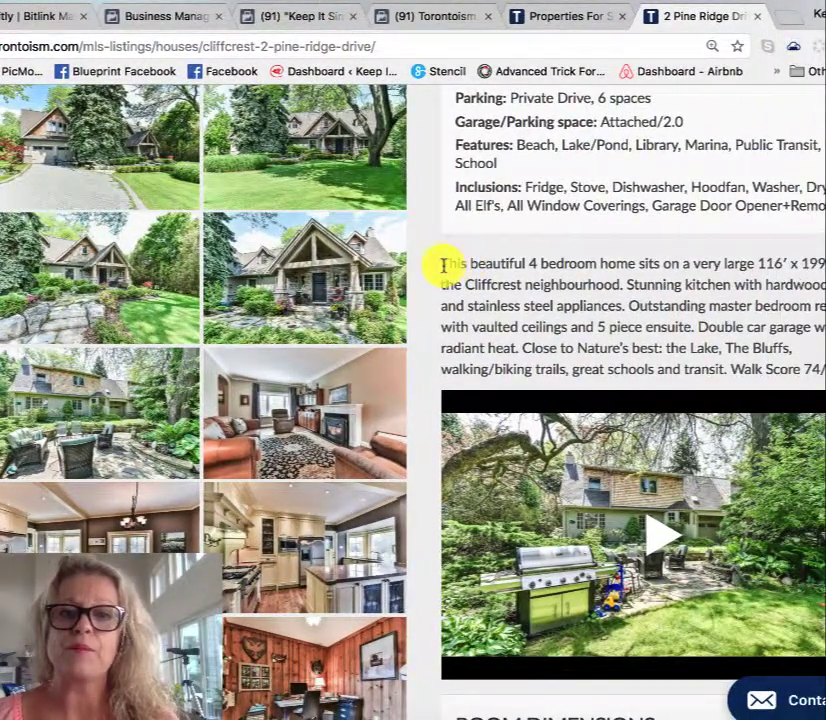
{"action": "left_click_drag", "start_coordinate": [438, 263], "coordinate": [590, 276]}
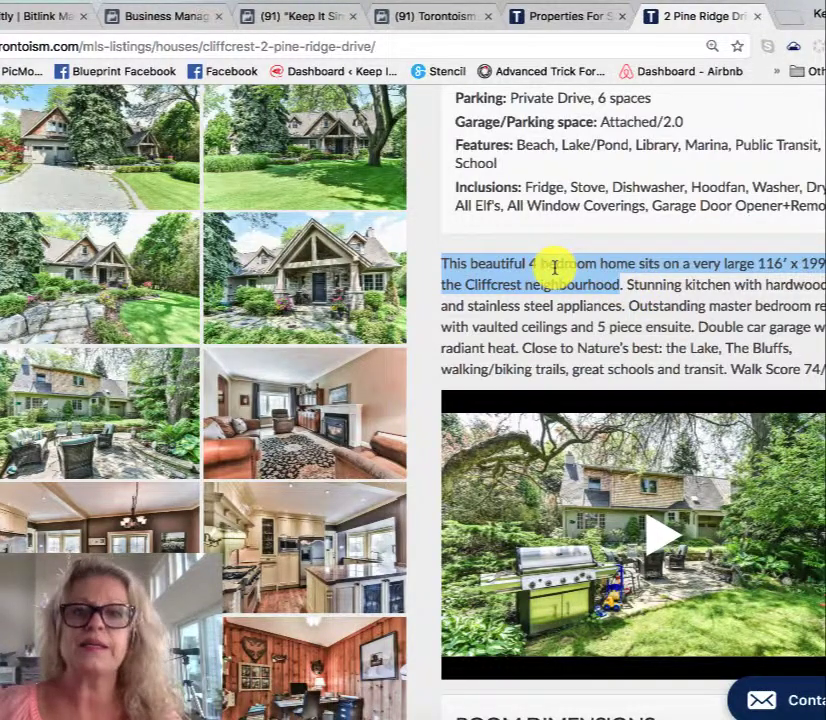
{"action": "left_click", "coordinate": [277, 16]}
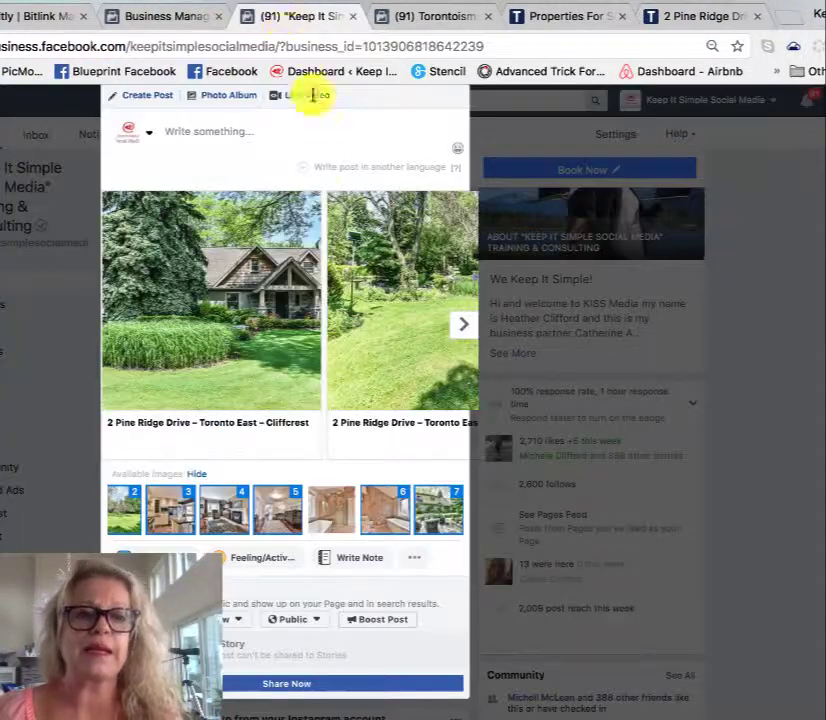
{"action": "left_click", "coordinate": [171, 427]}
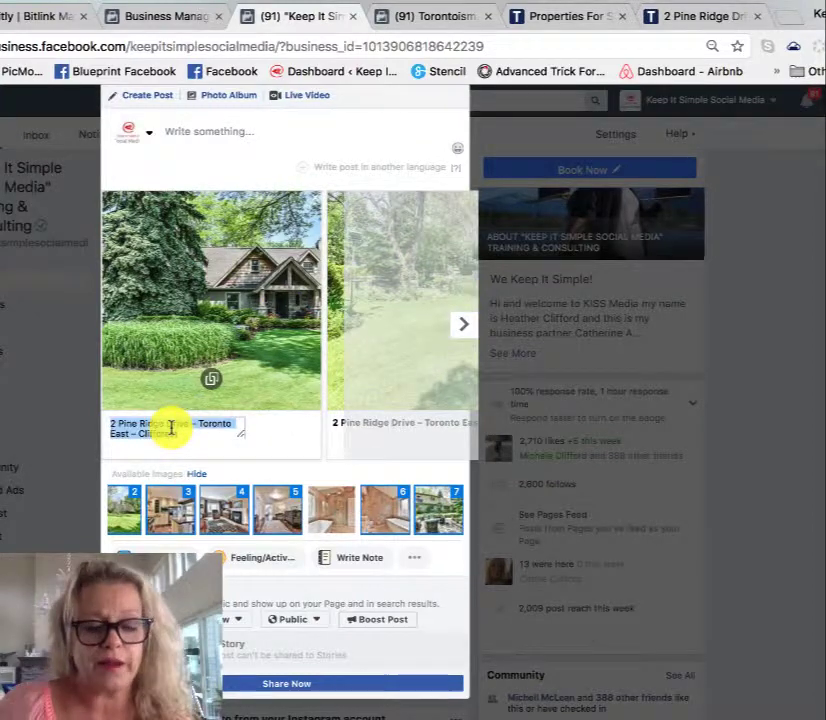
{"action": "key", "text": "ctrl+v"}
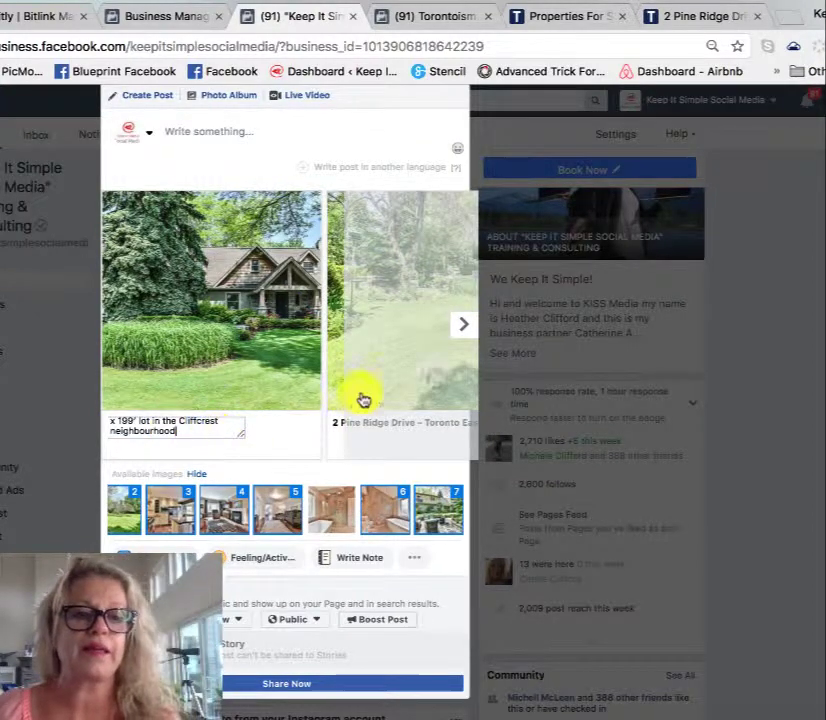
{"action": "left_click", "coordinate": [452, 334]}
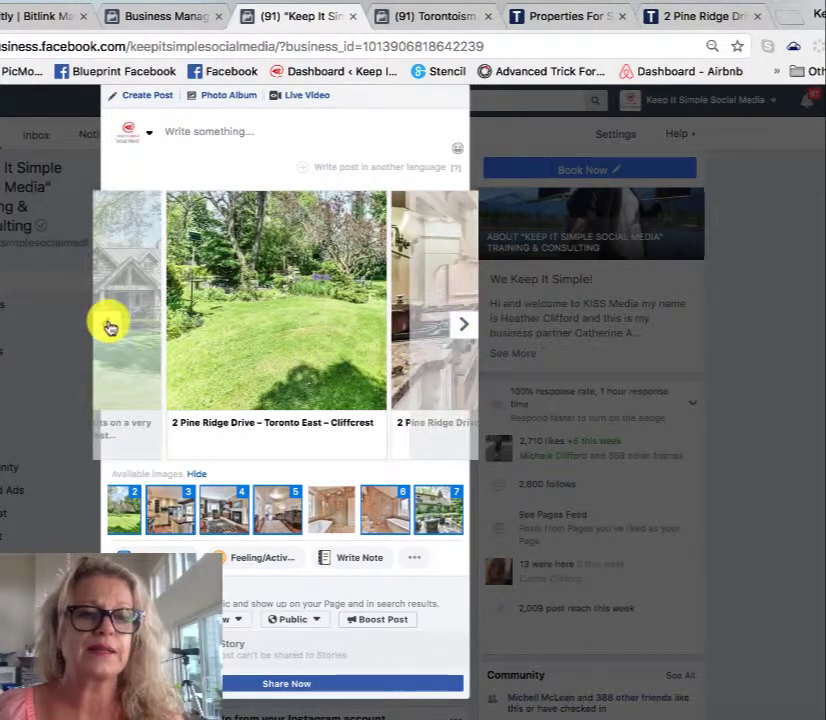
{"action": "left_click", "coordinate": [110, 327]}
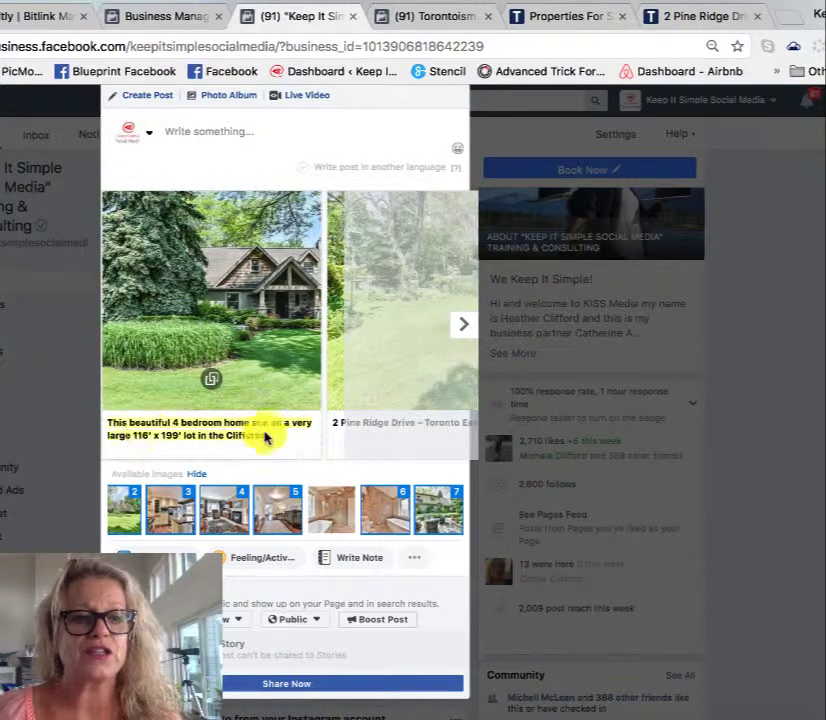
Step: Go to the kitchen card in third place and open its caption for editing
{"action": "left_click", "coordinate": [465, 330]}
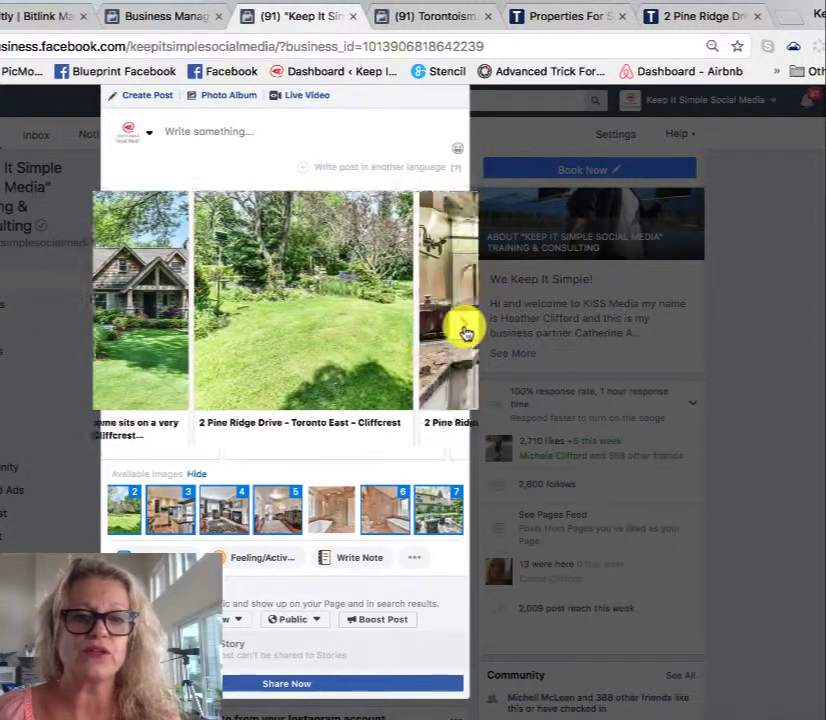
{"action": "left_click", "coordinate": [463, 330]}
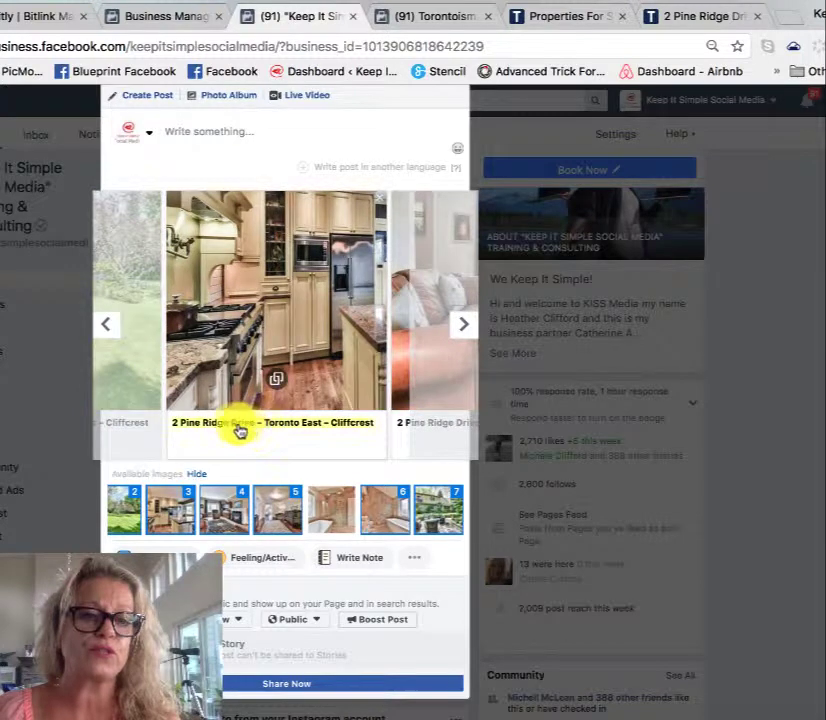
{"action": "left_click", "coordinate": [263, 428]}
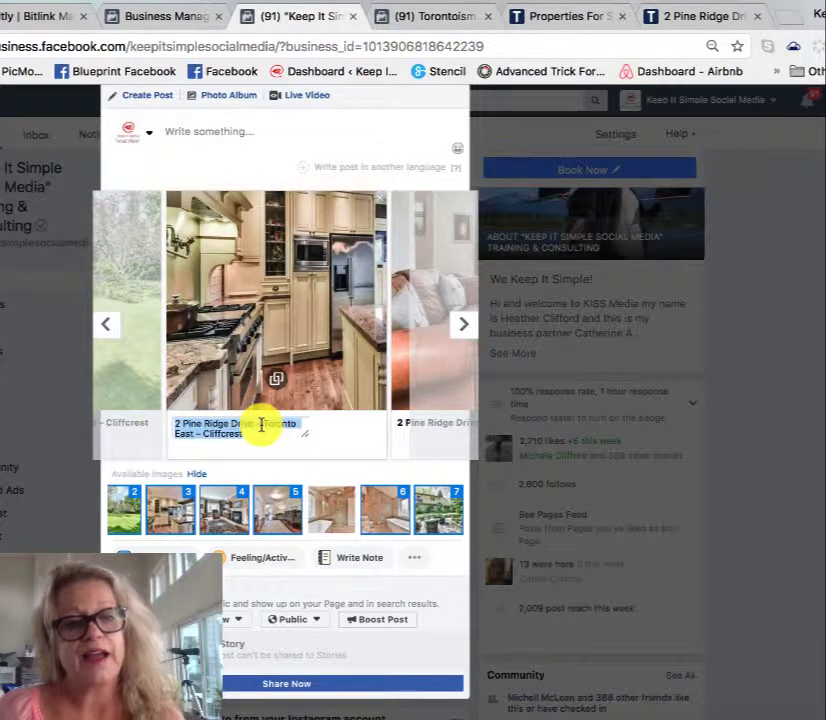
Step: Review the whole post, place the cursor in its empty message text, and show the publishing time options
{"action": "scroll", "coordinate": [370, 448], "scroll_direction": "down", "scroll_amount": 4}
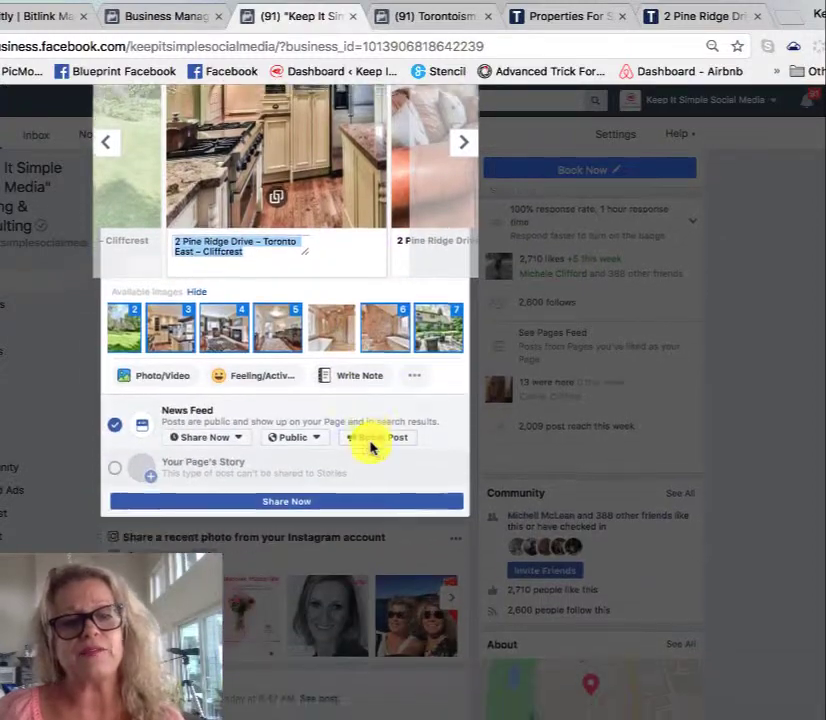
{"action": "scroll", "coordinate": [372, 448], "scroll_direction": "up", "scroll_amount": 3}
{"action": "scroll", "coordinate": [370, 448], "scroll_direction": "up", "scroll_amount": 2}
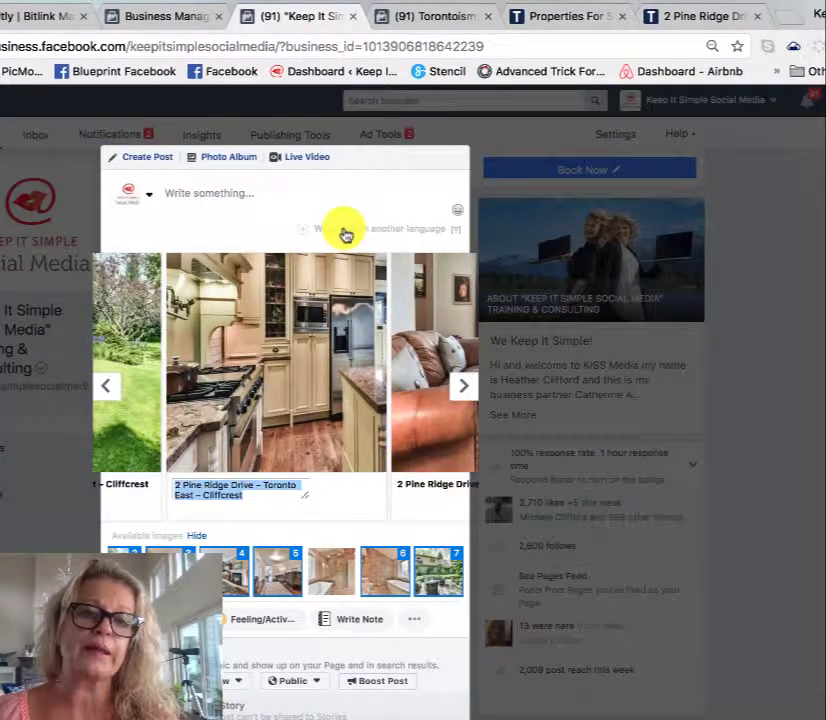
{"action": "left_click", "coordinate": [176, 193]}
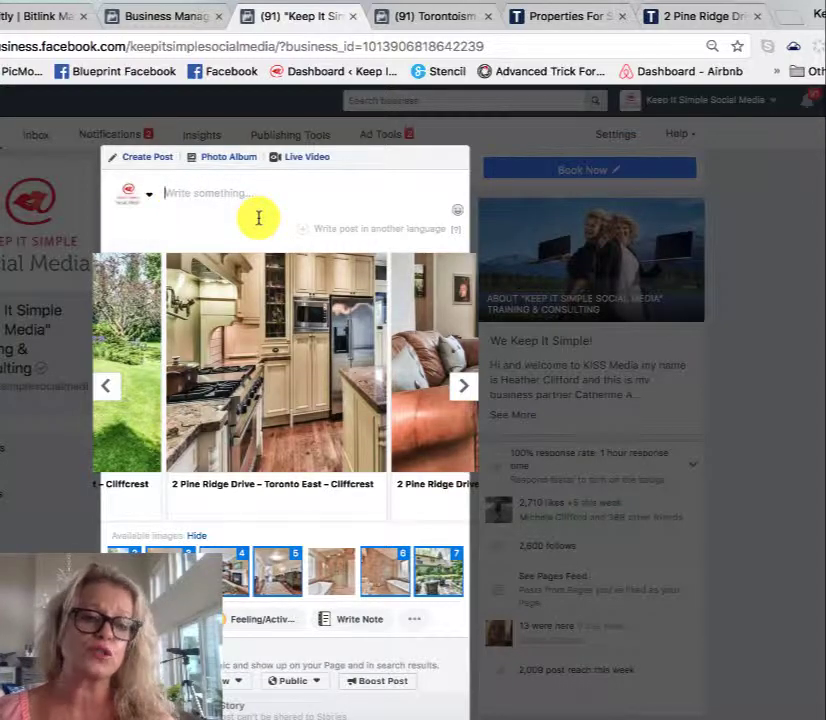
{"action": "scroll", "coordinate": [258, 217], "scroll_direction": "down", "scroll_amount": 5}
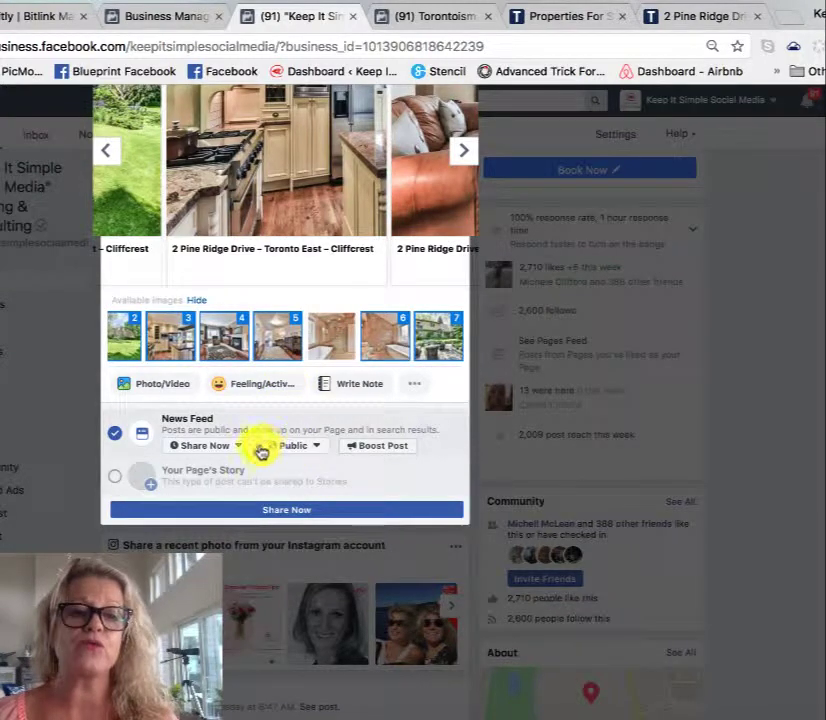
{"action": "left_click", "coordinate": [240, 451]}
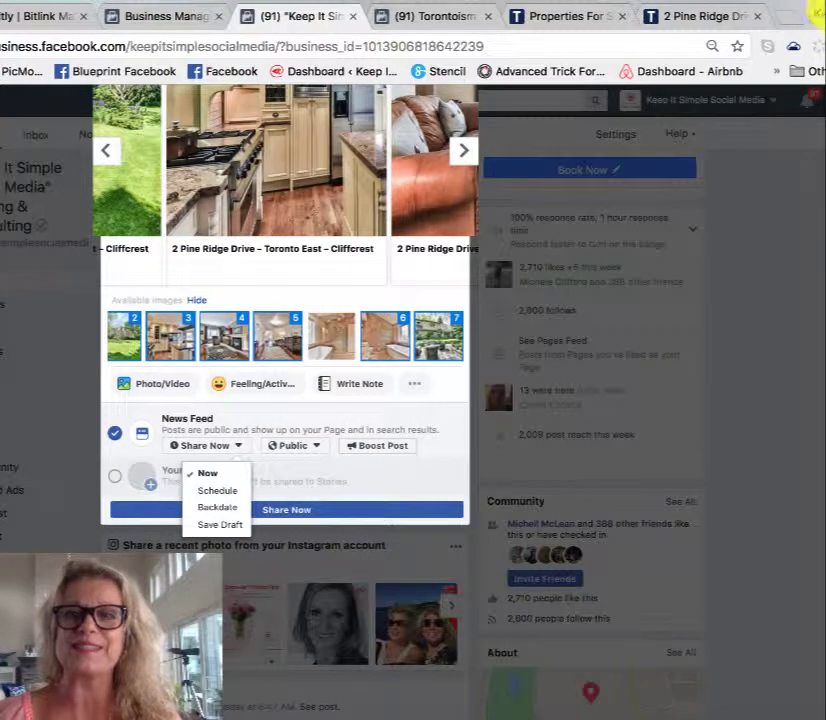
{"action": "left_click", "coordinate": [790, 1]}
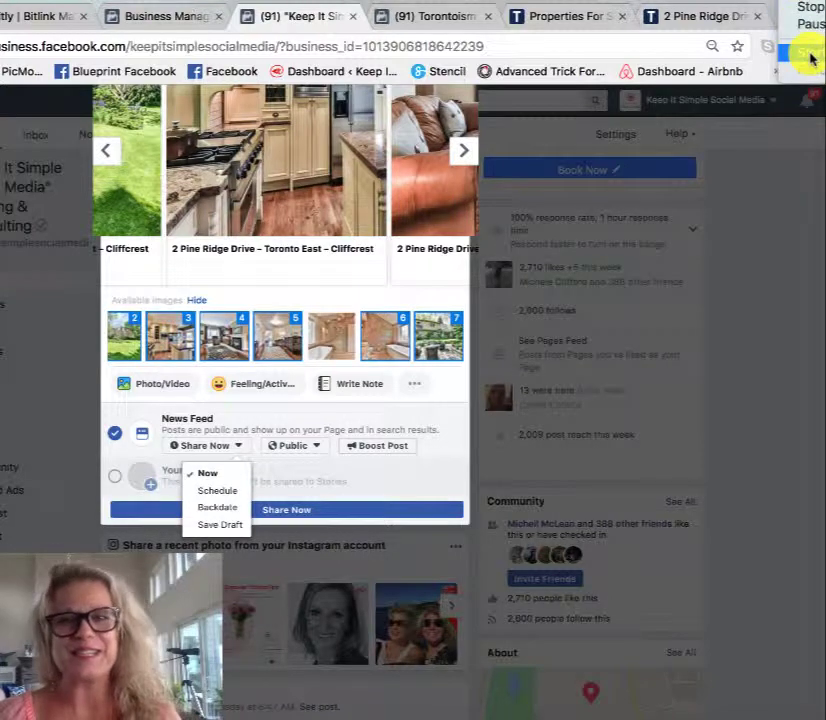